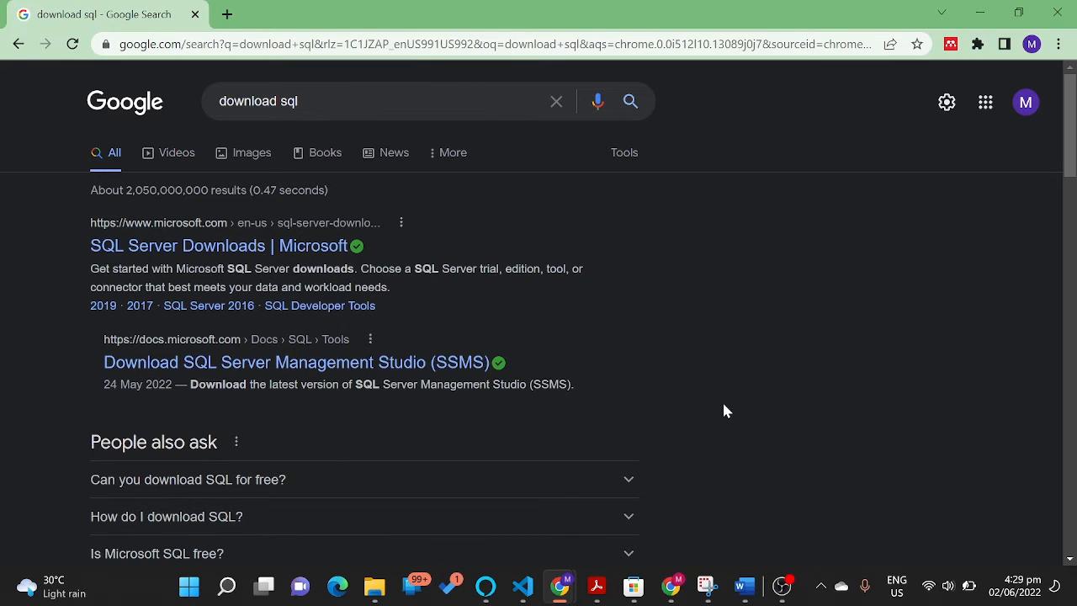
Open the MySQL Downloads result and go to the MySQL Community (GPL) Downloads page.
{"action": "scroll", "coordinate": [724, 405], "scroll_direction": "down", "scroll_amount": 5}
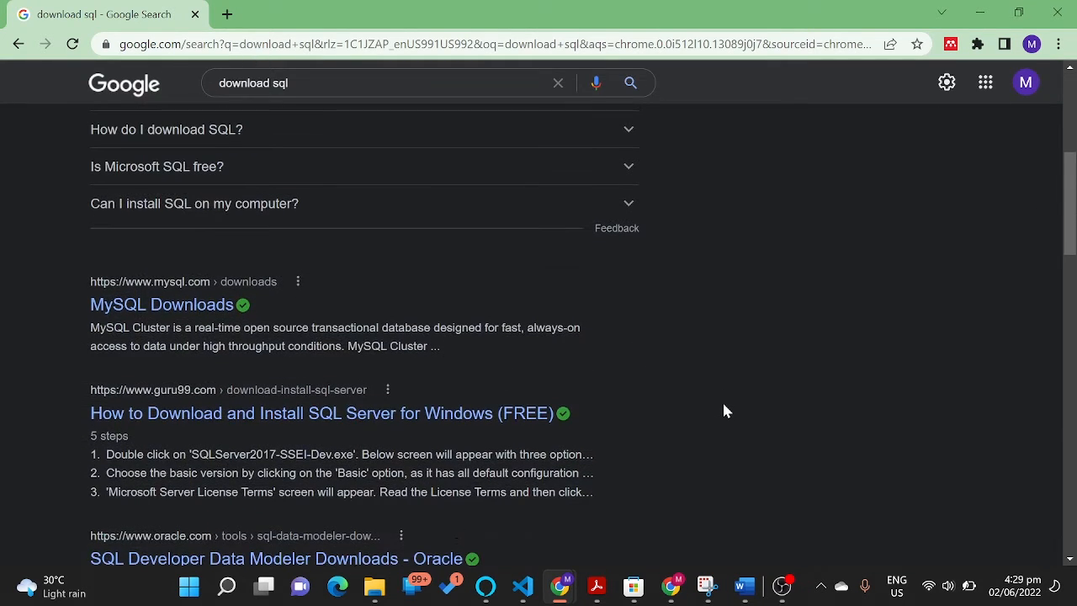
{"action": "left_click", "coordinate": [157, 316]}
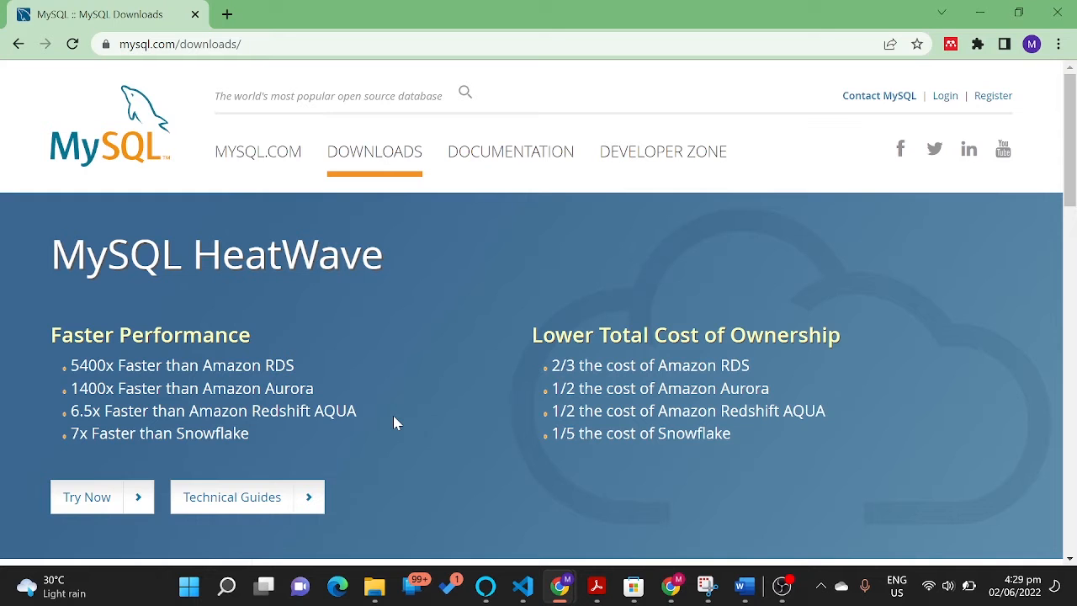
{"action": "scroll", "coordinate": [395, 423], "scroll_direction": "down", "scroll_amount": 4}
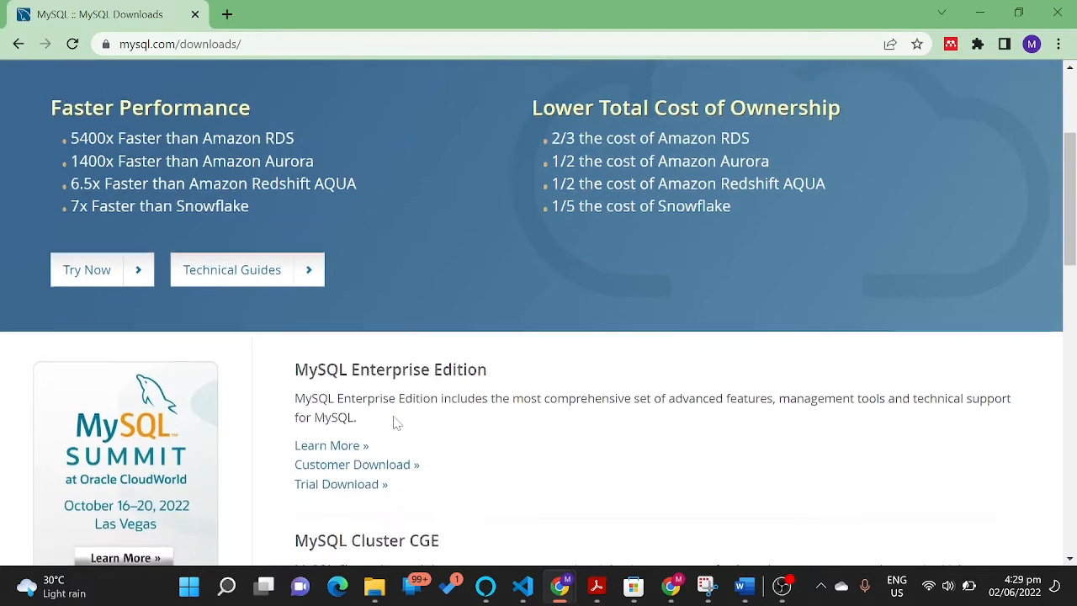
{"action": "scroll", "coordinate": [396, 422], "scroll_direction": "down", "scroll_amount": 3}
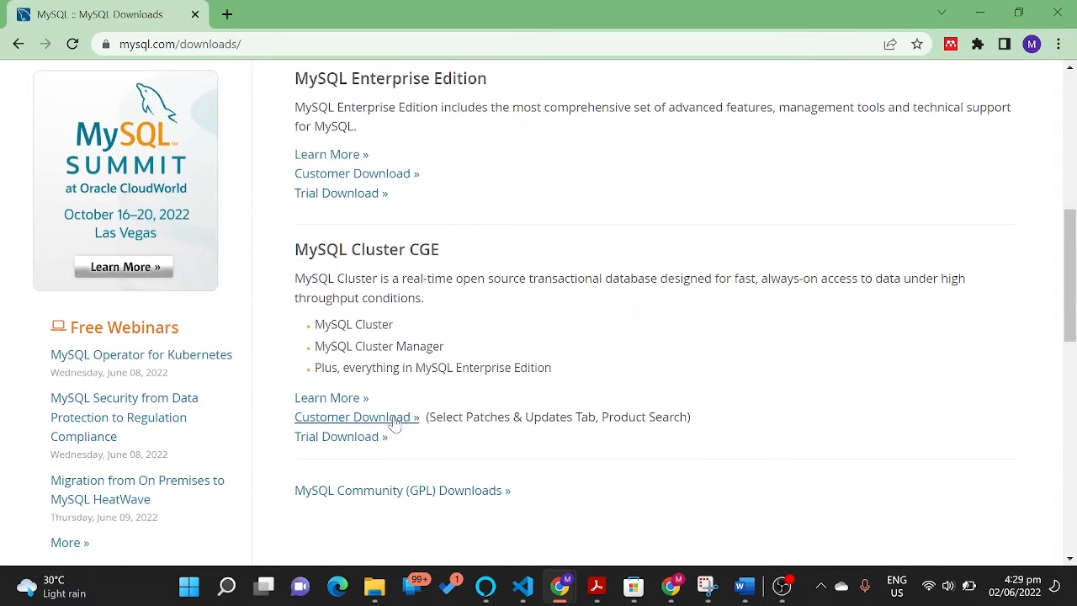
{"action": "scroll", "coordinate": [396, 422], "scroll_direction": "down", "scroll_amount": 1}
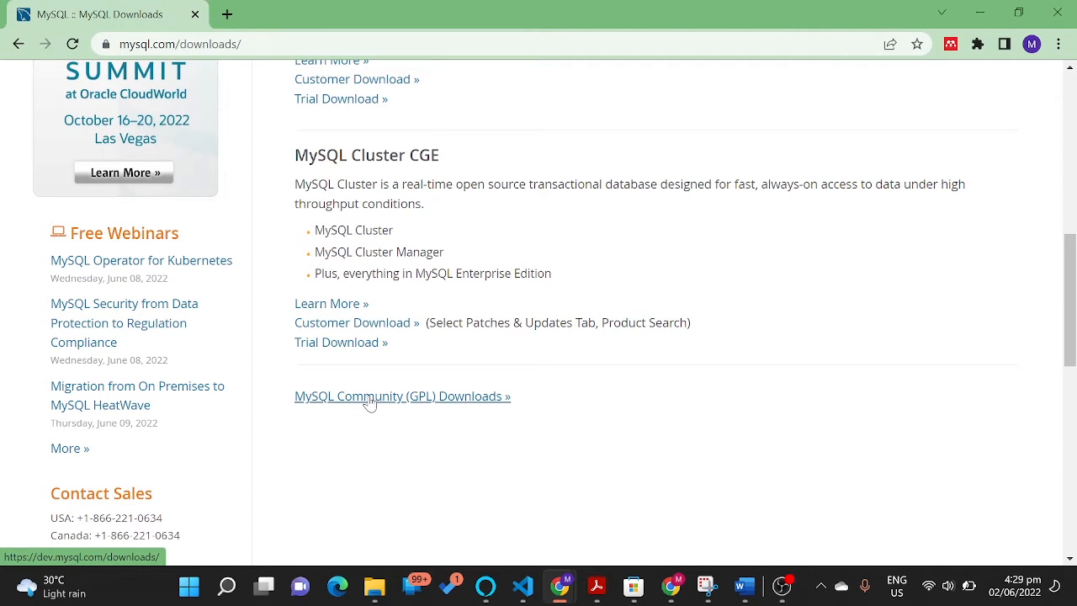
{"action": "left_click", "coordinate": [369, 401]}
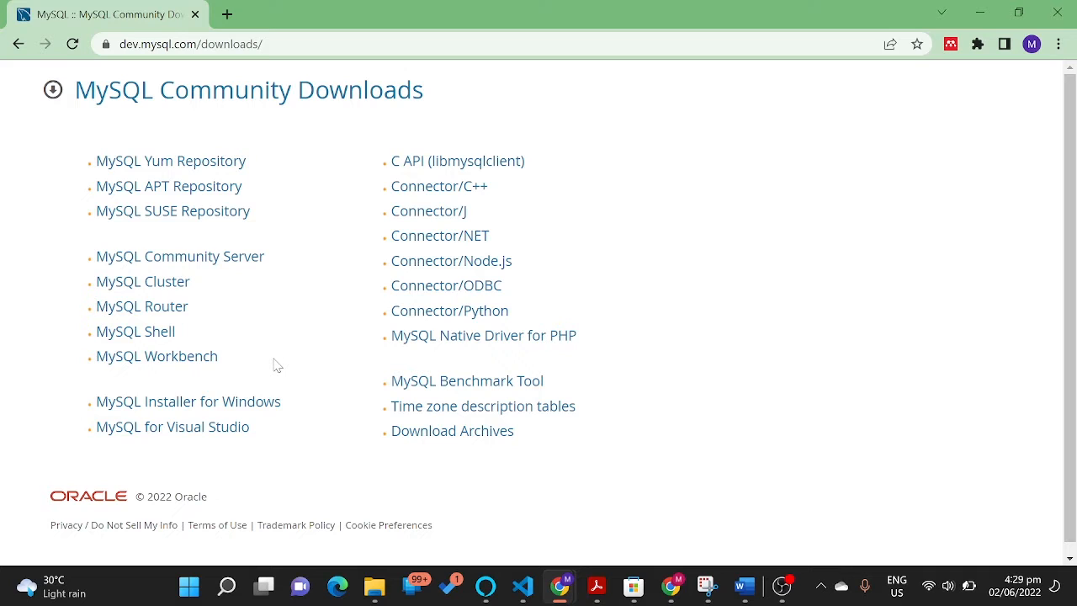
Go to the MySQL Community Server downloads and open the recommended MySQL Installer for Windows download page.
{"action": "left_click", "coordinate": [203, 268]}
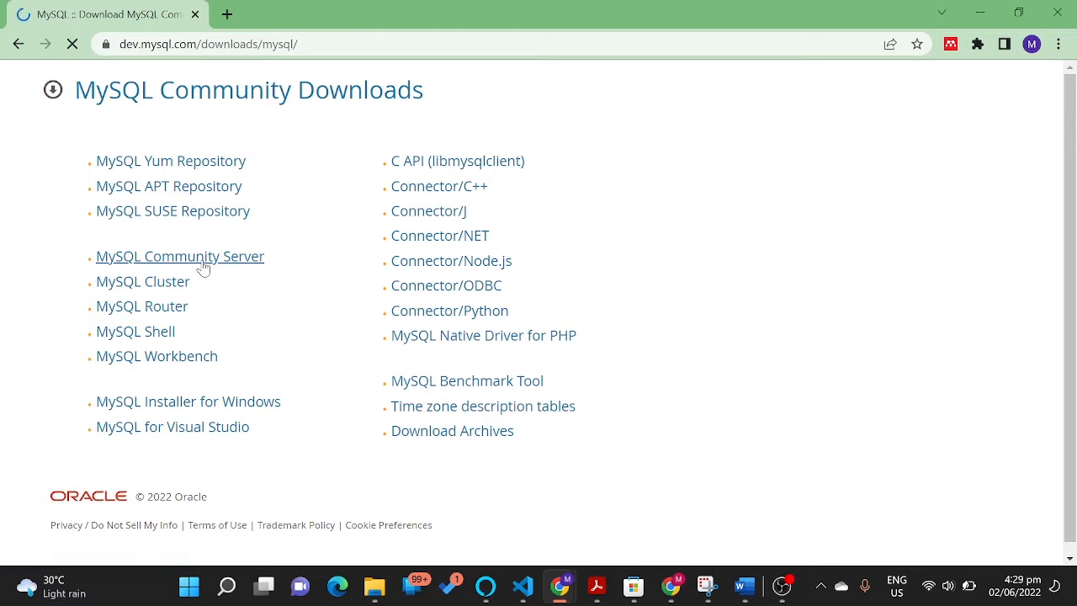
{"action": "scroll", "coordinate": [336, 429], "scroll_direction": "down", "scroll_amount": 2}
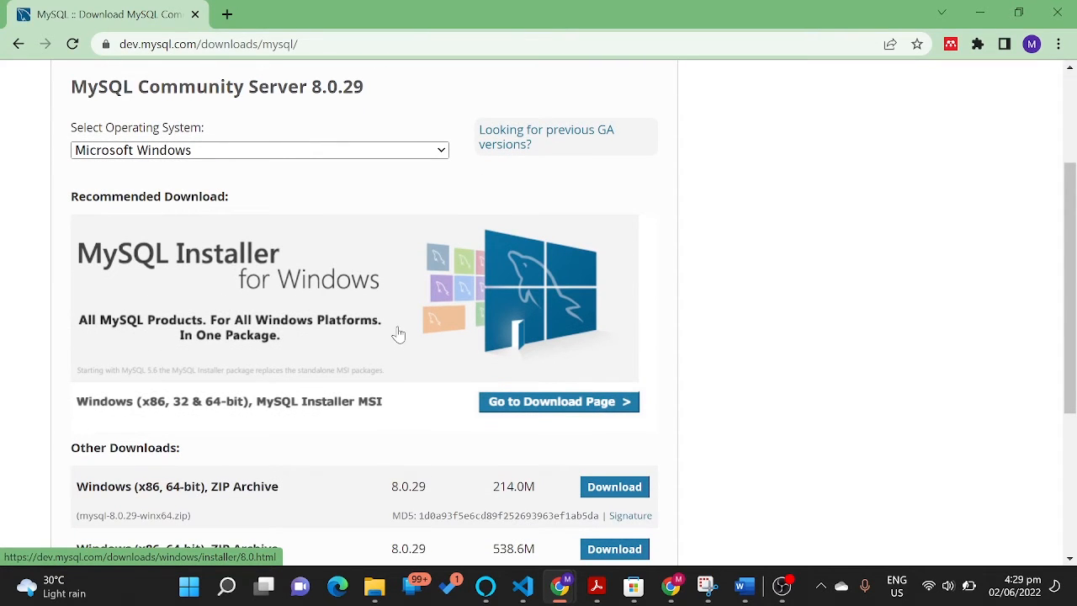
{"action": "left_click", "coordinate": [399, 335]}
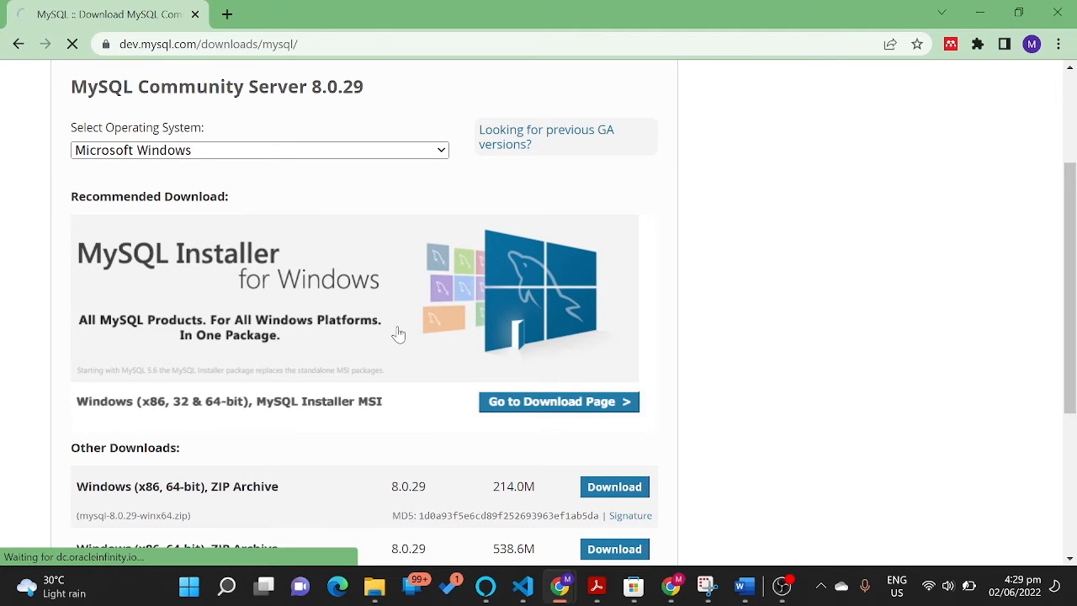
{"action": "scroll", "coordinate": [399, 335], "scroll_direction": "down", "scroll_amount": 1}
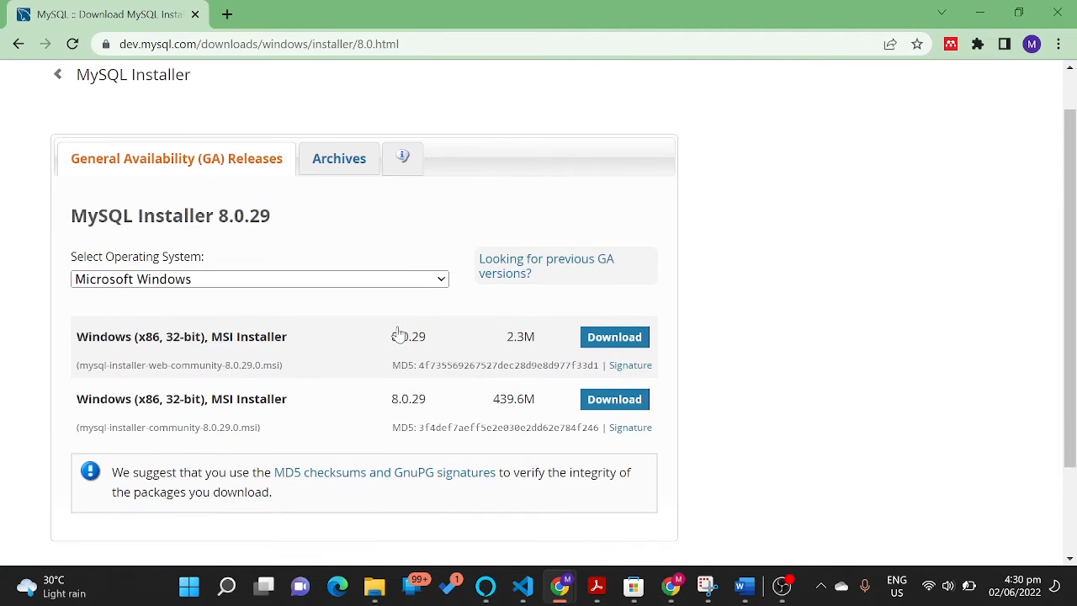
Download the 2.3M Windows (x86, 32-bit) MSI web installer without logging in or signing up for an Oracle account.
{"action": "left_click", "coordinate": [607, 340]}
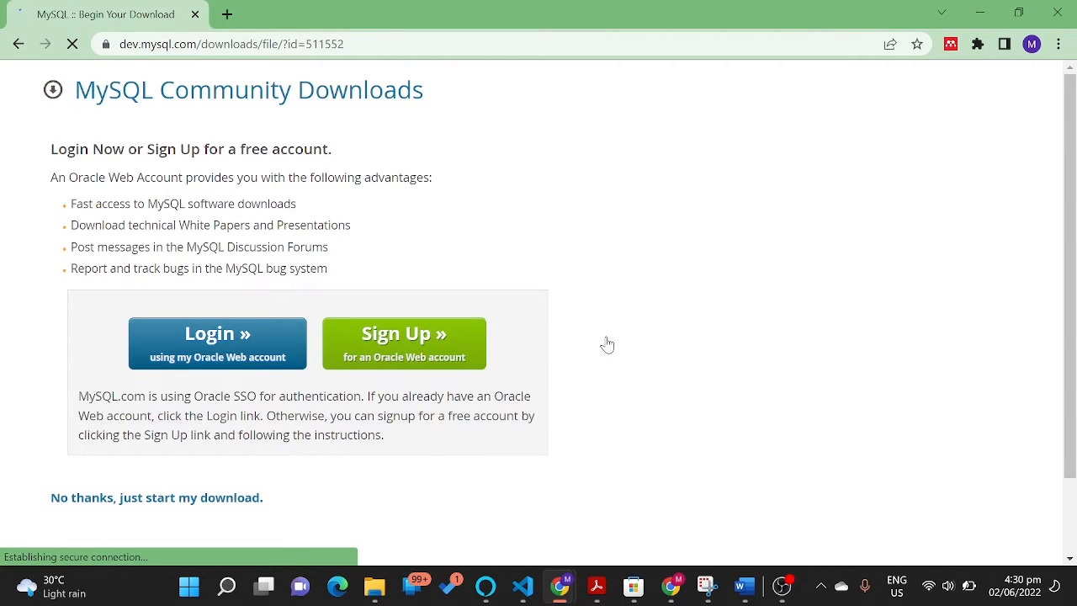
{"action": "scroll", "coordinate": [154, 524], "scroll_direction": "down", "scroll_amount": 1}
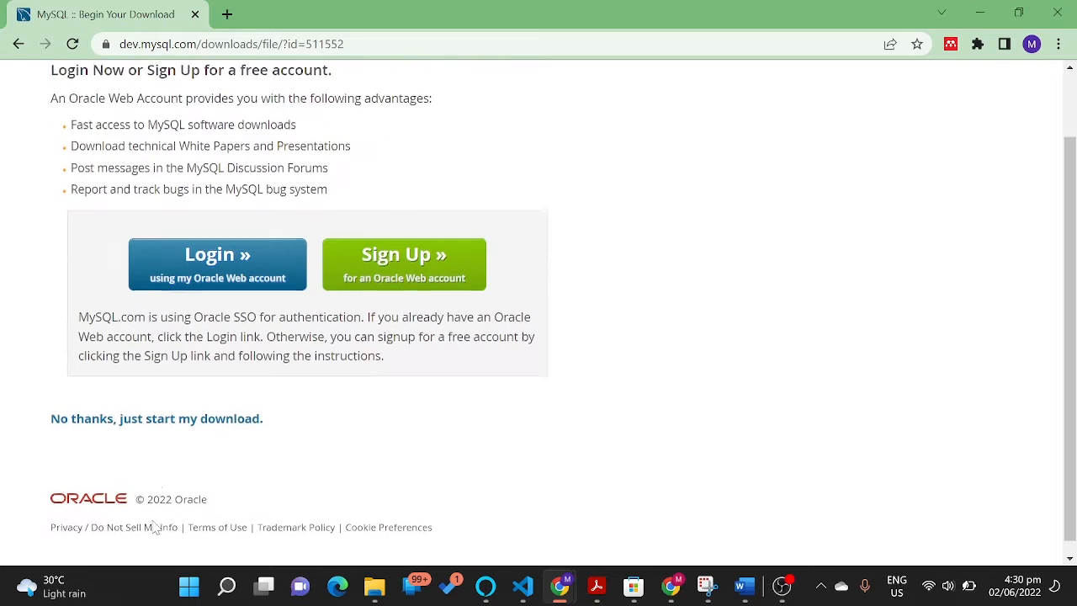
{"action": "left_click", "coordinate": [160, 417]}
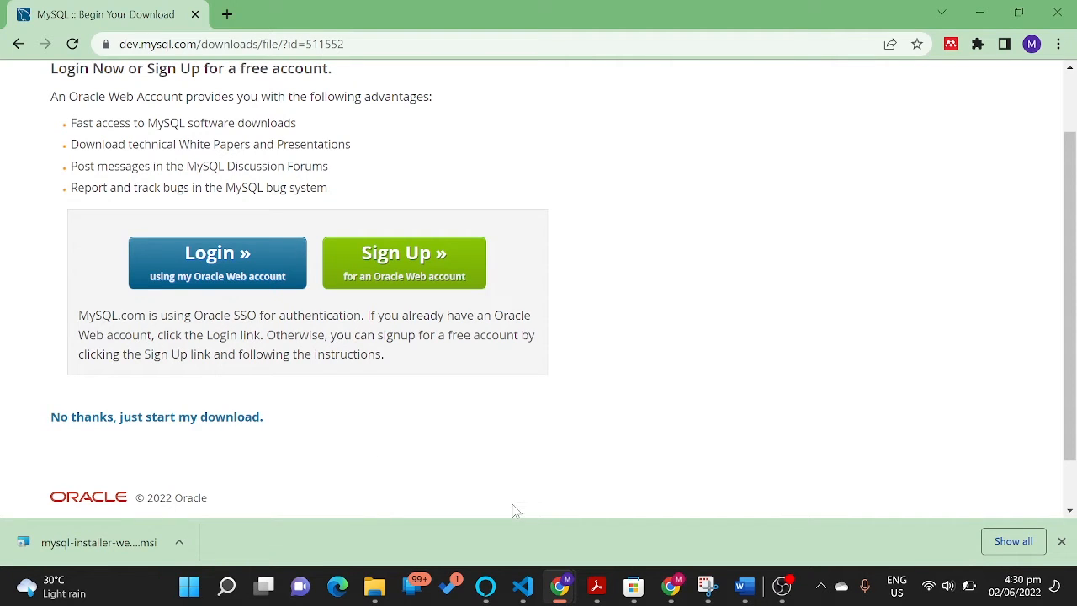
{"action": "scroll", "coordinate": [515, 509], "scroll_direction": "down", "scroll_amount": 1}
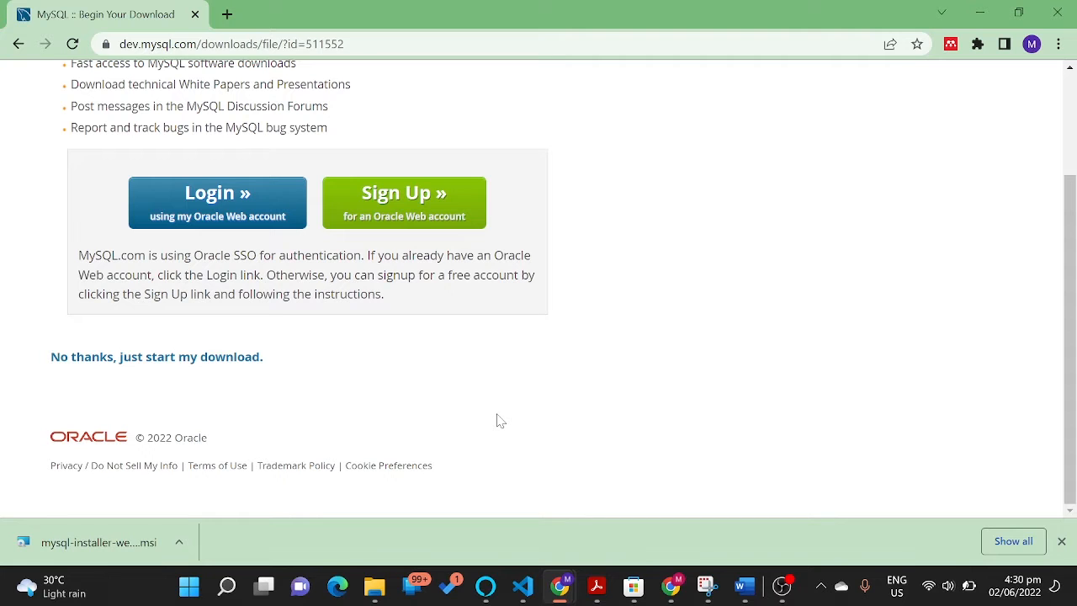
Switch to the Downloads folder in File Explorer and run mysql-installer-web-community-8.0.29.0.
{"action": "mouse_move", "coordinate": [375, 587]}
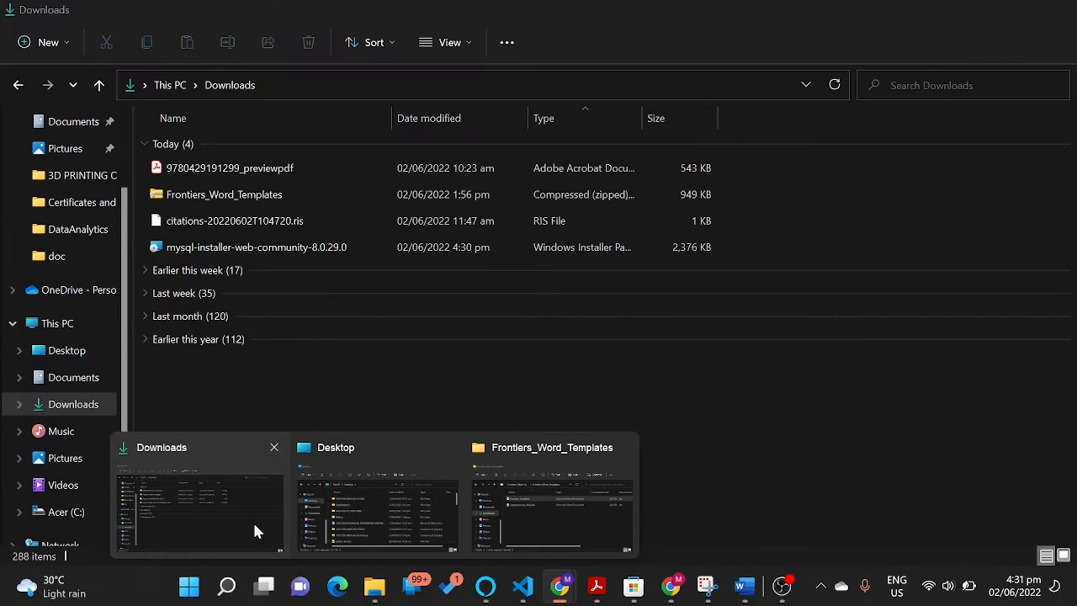
{"action": "left_click", "coordinate": [254, 523]}
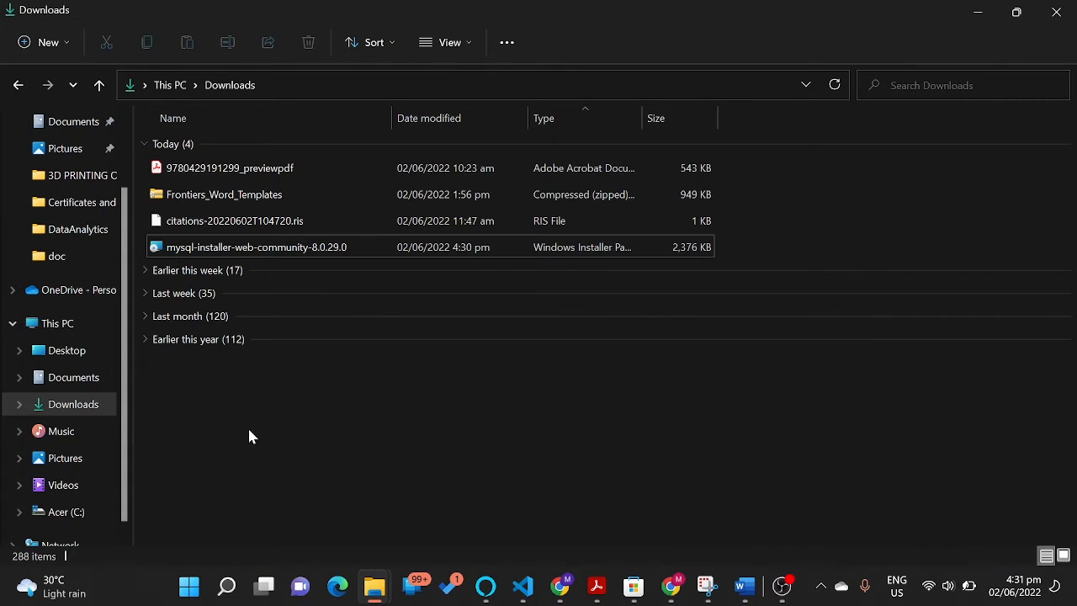
{"action": "double_click", "coordinate": [271, 257]}
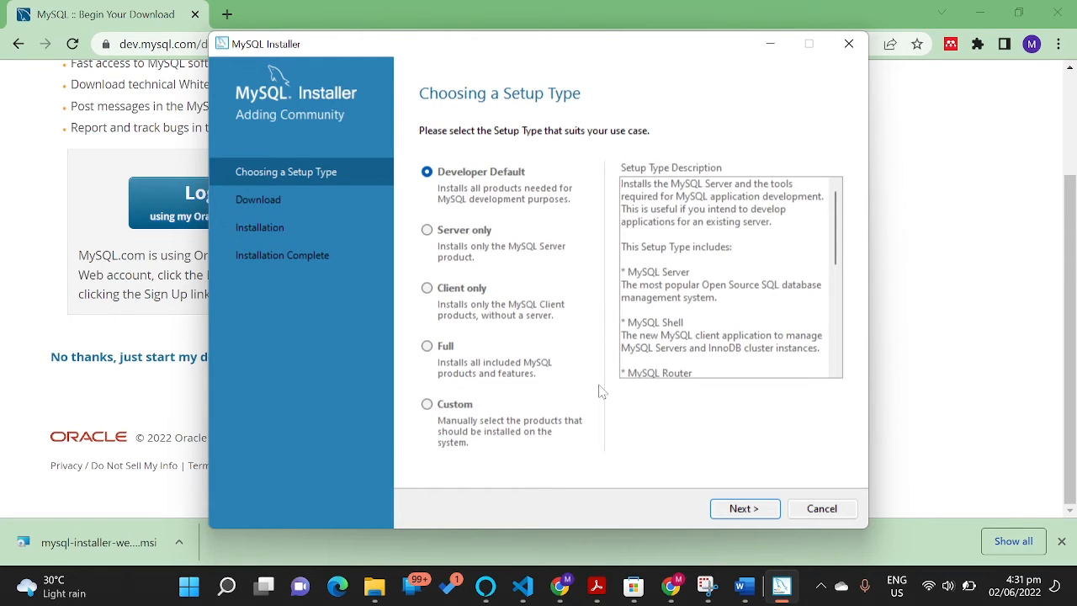
Accept the Developer Default setup type and continue without resolving the MySQL for Visual Studio 1.2.10 requirement.
{"action": "left_click", "coordinate": [744, 508]}
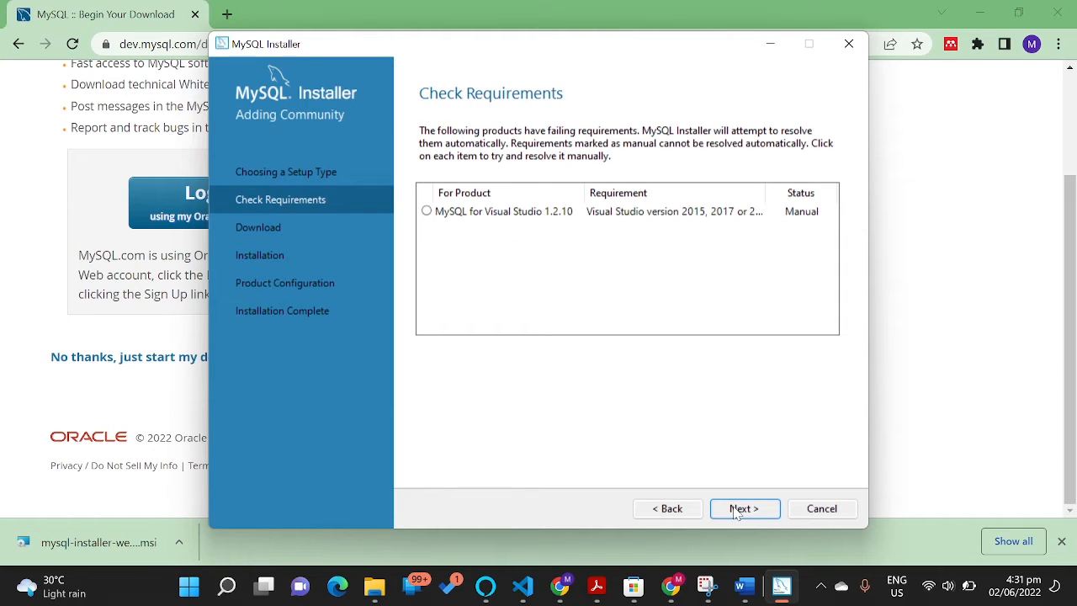
{"action": "left_click", "coordinate": [427, 212]}
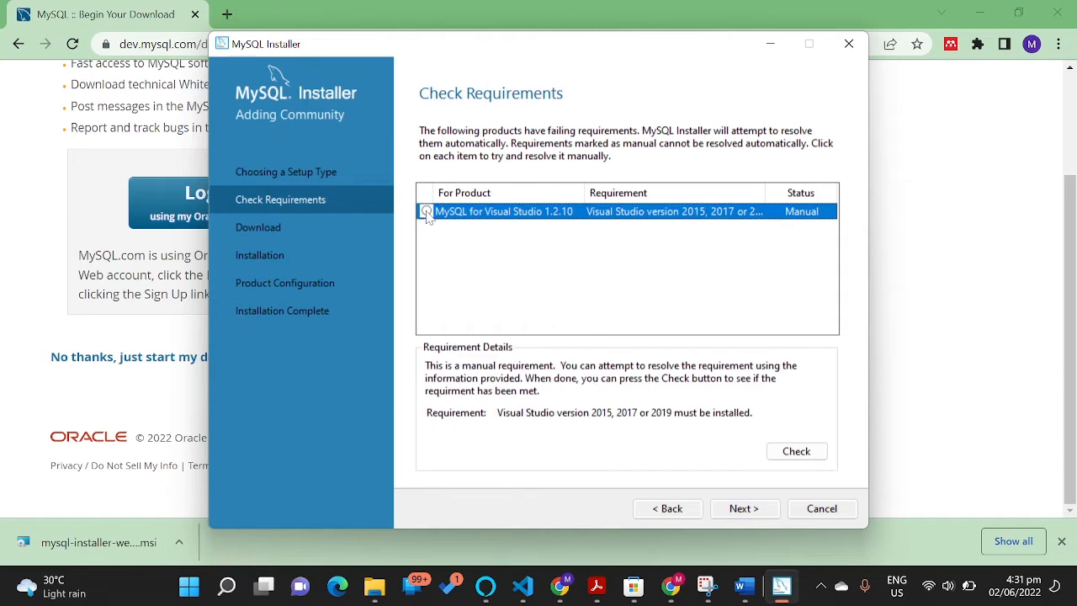
{"action": "left_click", "coordinate": [744, 509]}
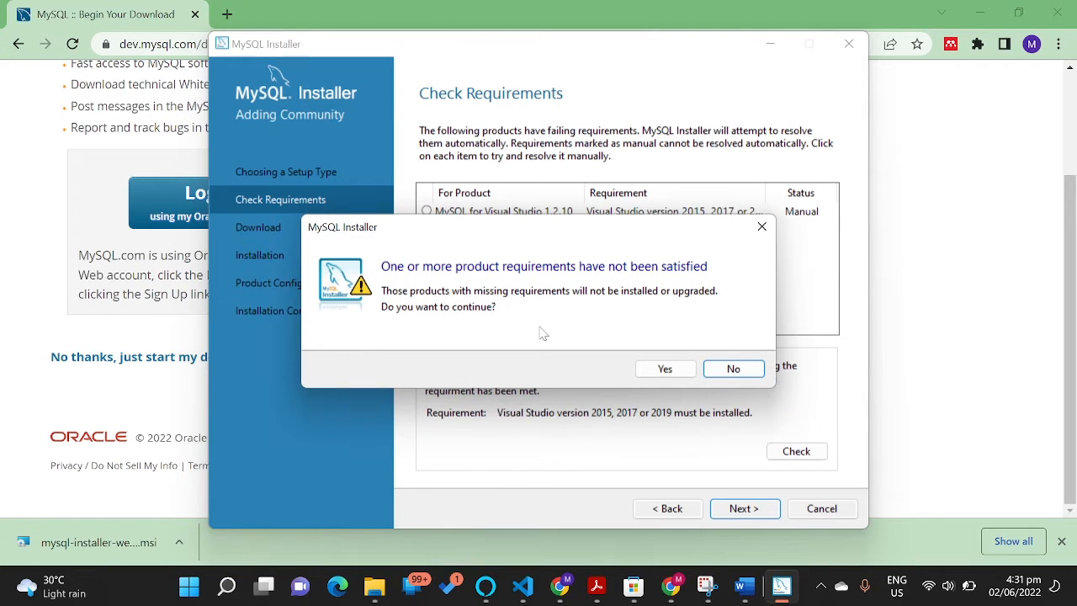
{"action": "left_click", "coordinate": [672, 370]}
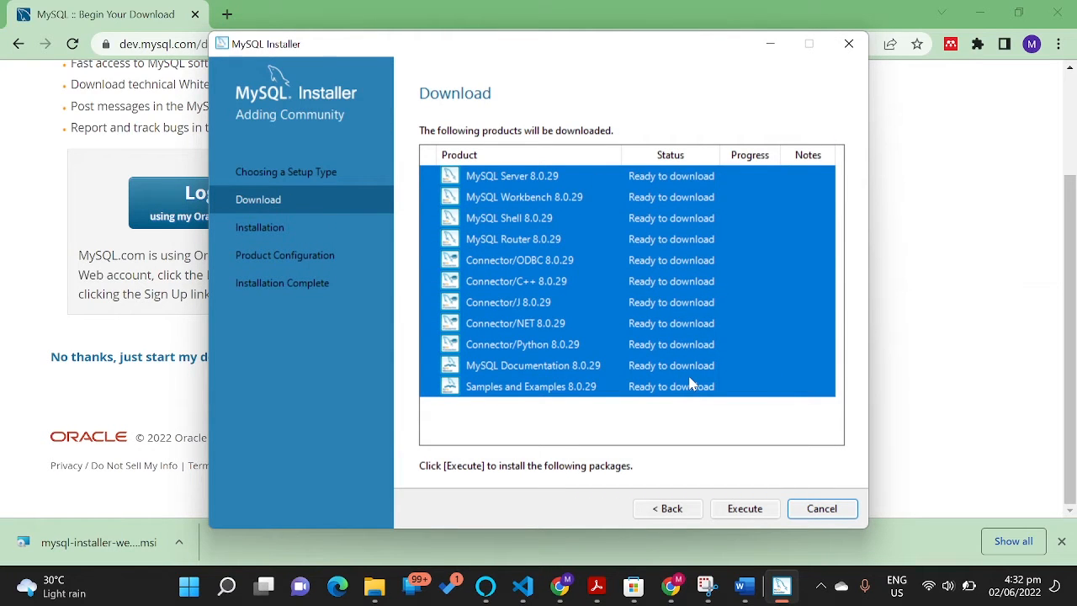
Download all the listed MySQL 8.0.29 products and install them.
{"action": "left_click", "coordinate": [741, 511]}
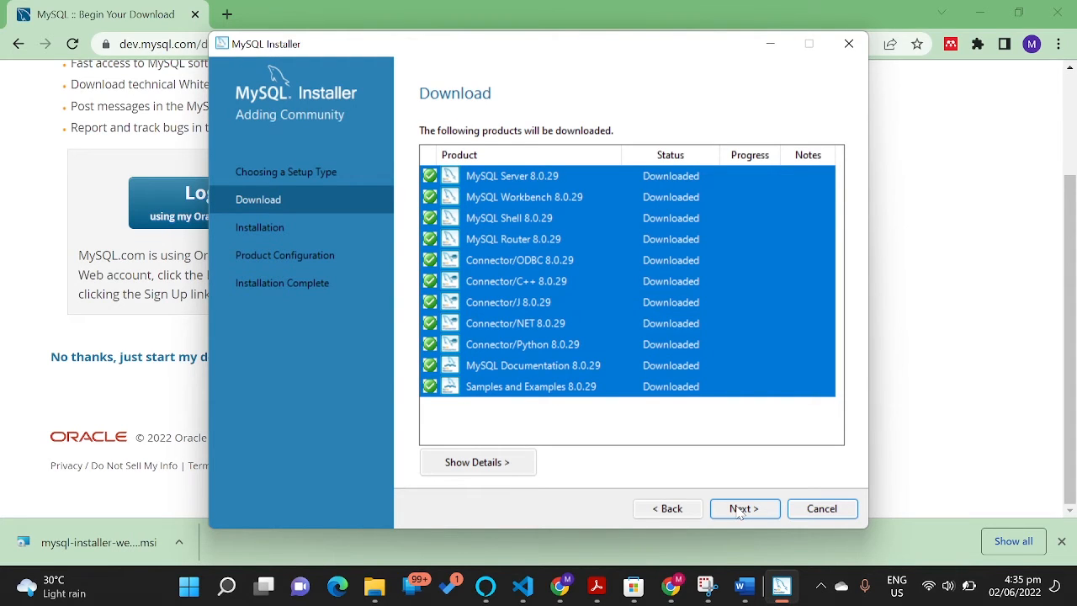
{"action": "left_click", "coordinate": [755, 515]}
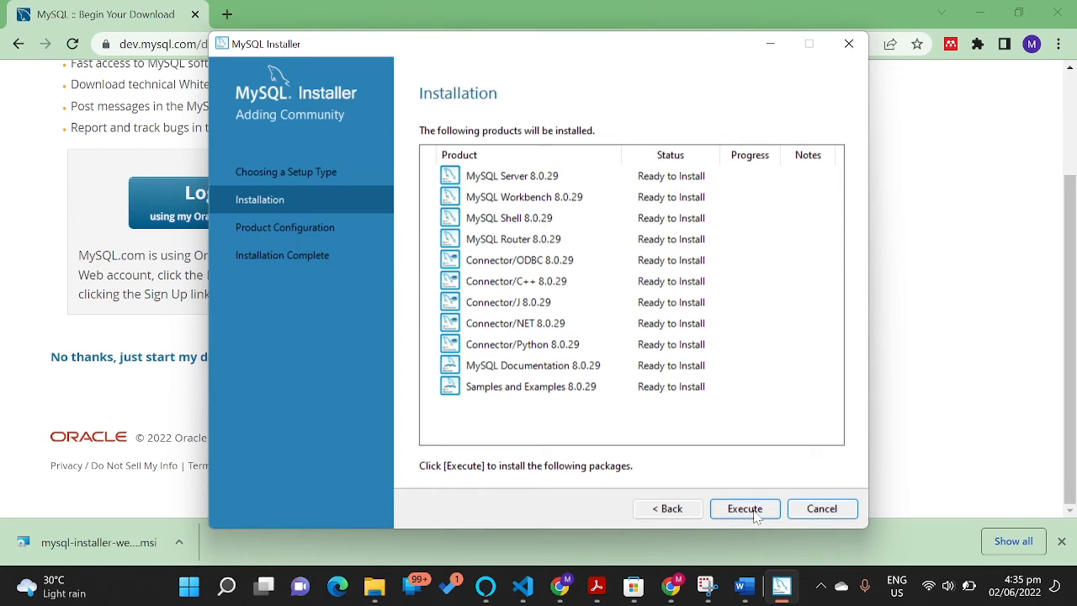
{"action": "left_click", "coordinate": [745, 509]}
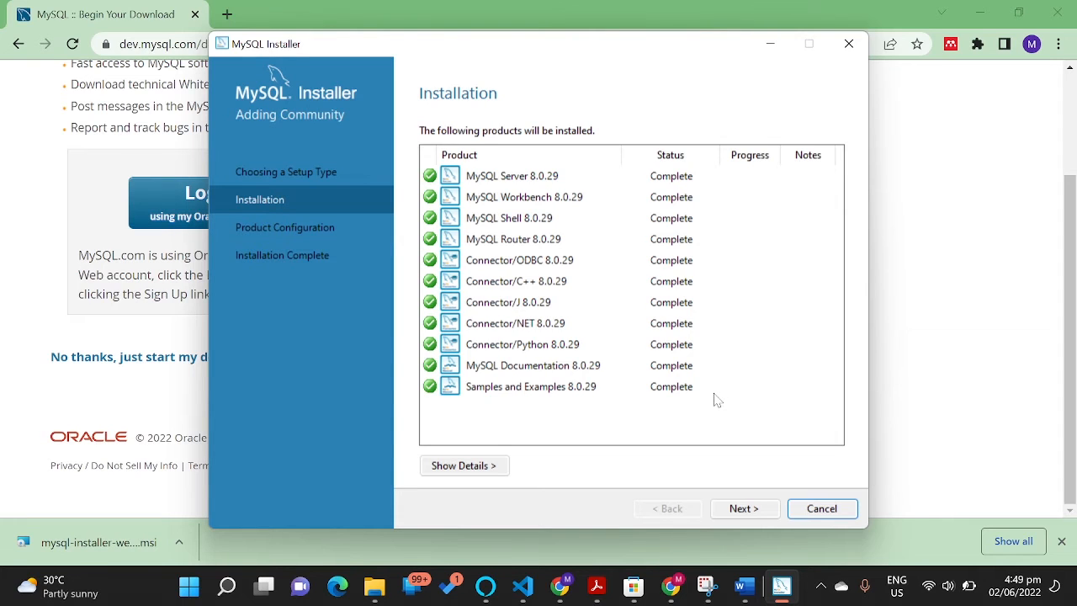
Start the MySQL Server configuration, keeping Development Computer, TCP/IP port 3306 and strong password encryption for authentication.
{"action": "left_click", "coordinate": [743, 509]}
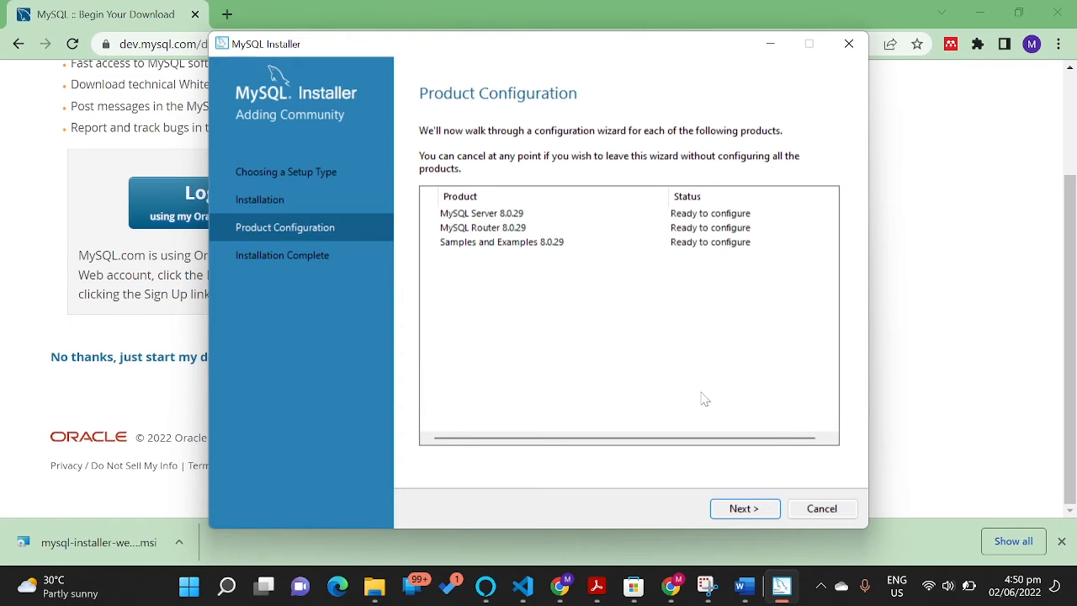
{"action": "left_click", "coordinate": [740, 515]}
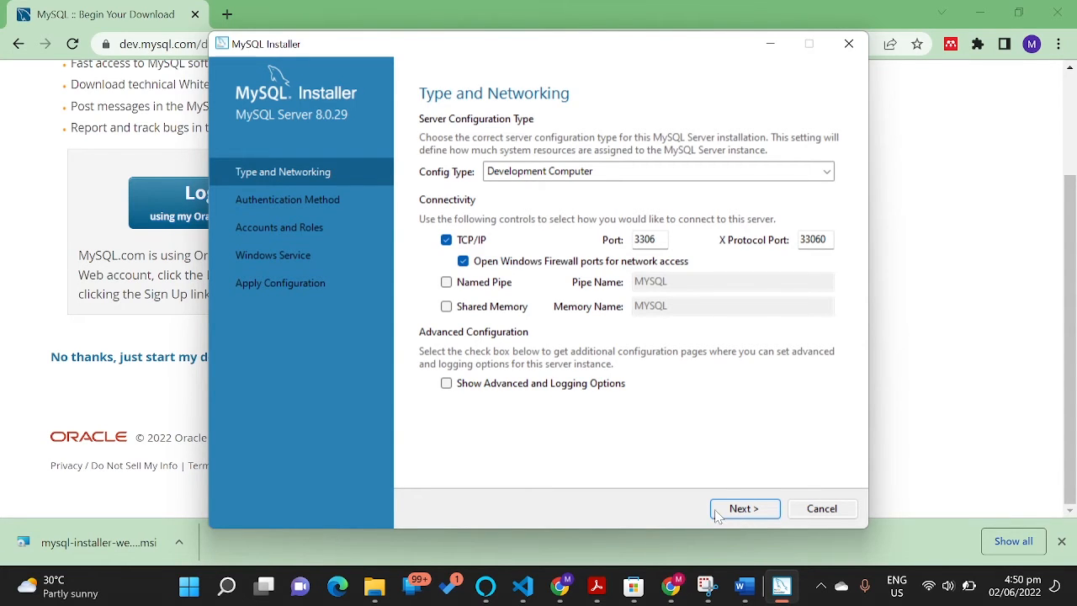
{"action": "left_click", "coordinate": [730, 515]}
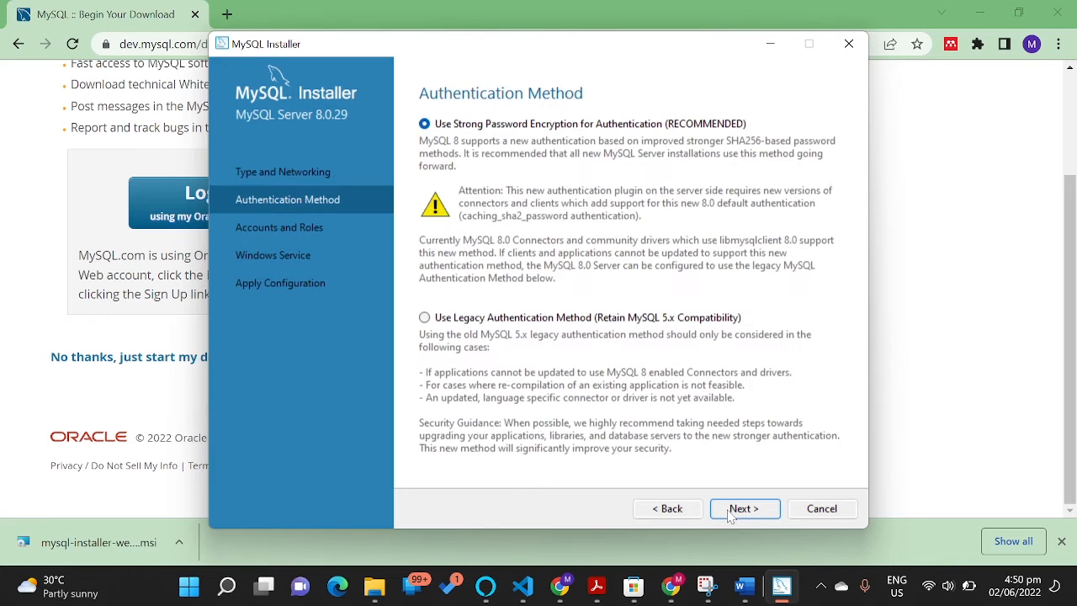
{"action": "left_click", "coordinate": [731, 515]}
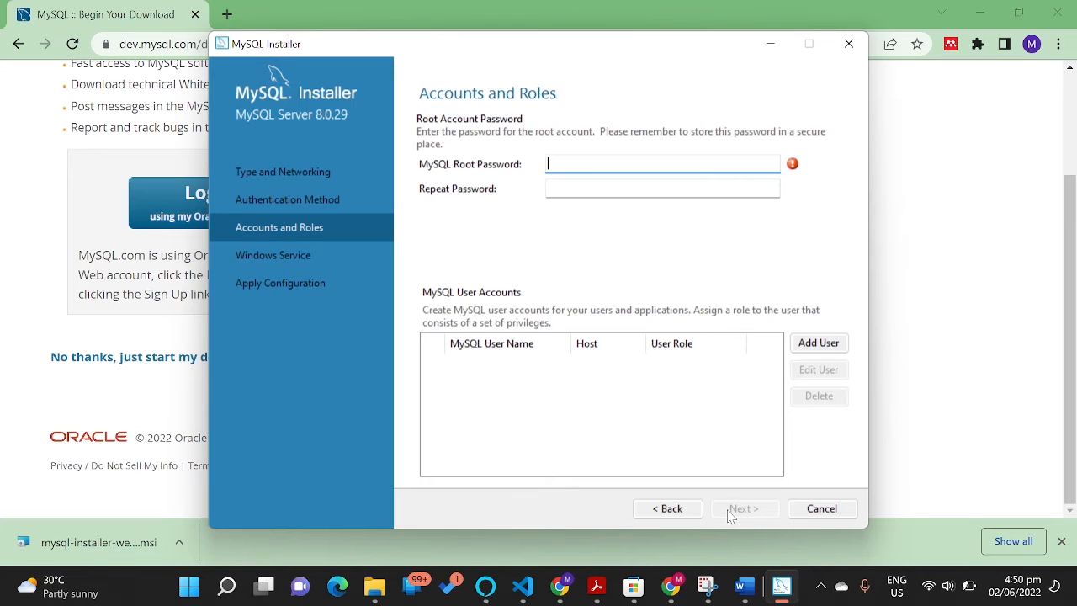
Enter the MySQL root password, repeat it in the confirmation field and continue to the Windows Service settings.
{"action": "type", "text": "r"}
{"action": "key", "text": "Caps_Lock"}
{"action": "key", "text": "Caps_Lock"}
{"action": "type", "text": "••••••••••"}
{"action": "key", "text": "Tab"}
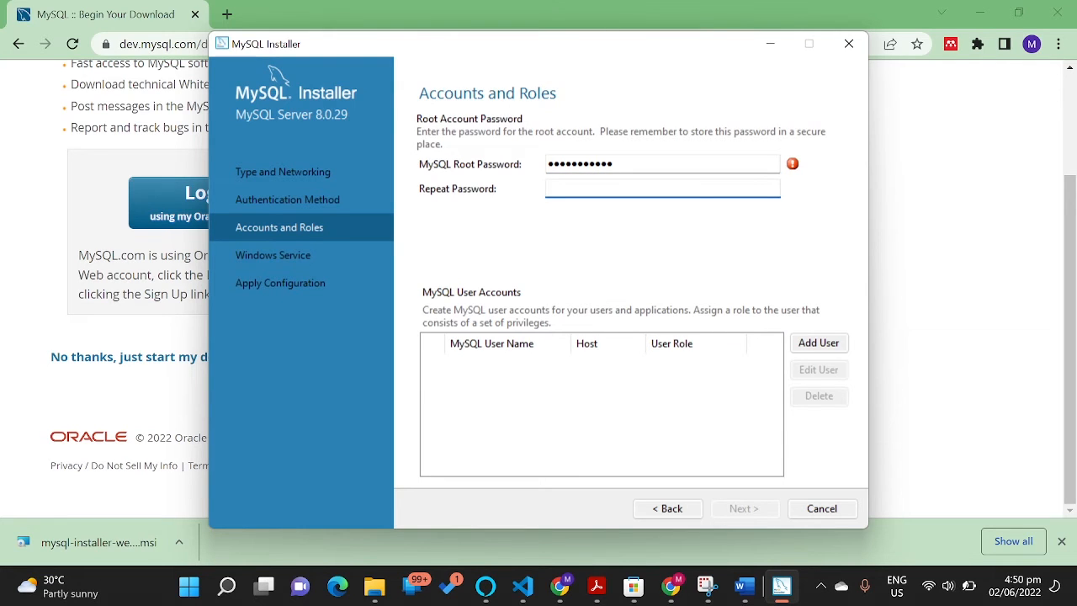
{"action": "type", "text": "•••••••••••"}
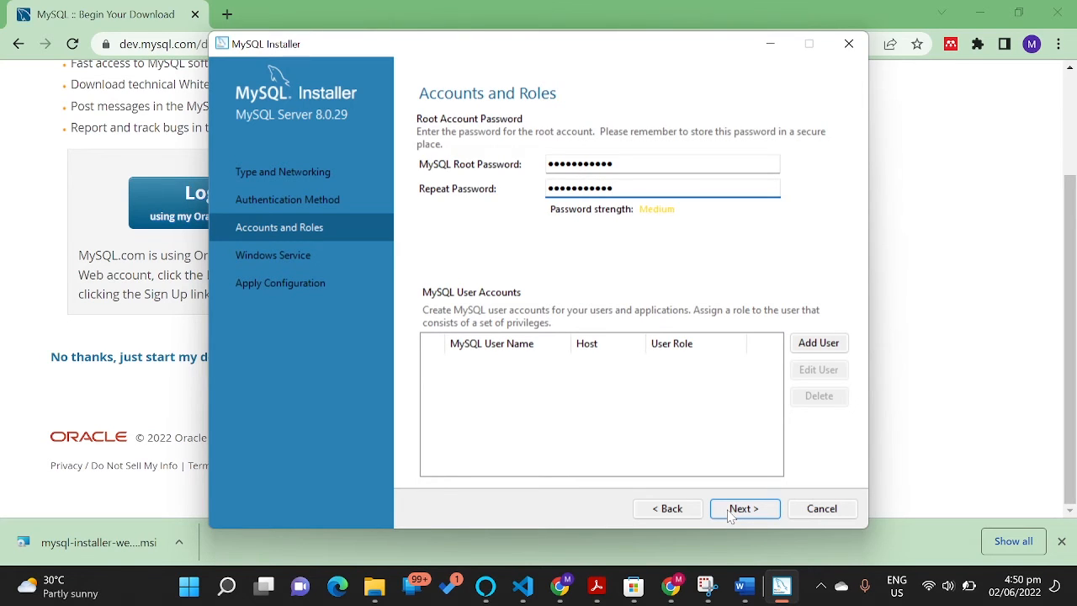
{"action": "left_click", "coordinate": [732, 512]}
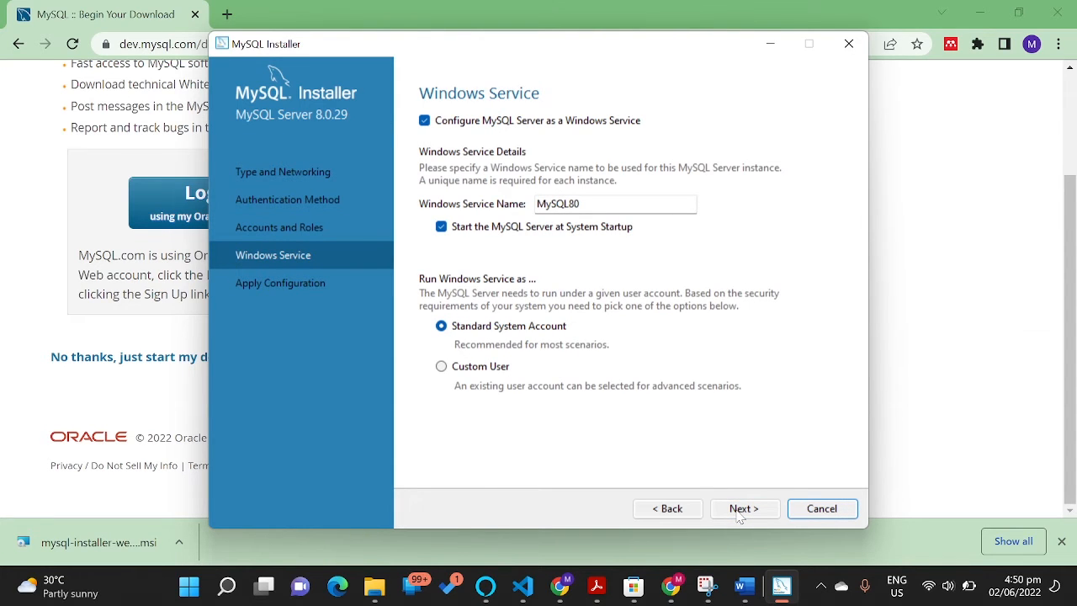
Keep the MySQL80 Windows service under the Standard System Account and apply the MySQL Server configuration through to finish.
{"action": "left_click", "coordinate": [739, 512]}
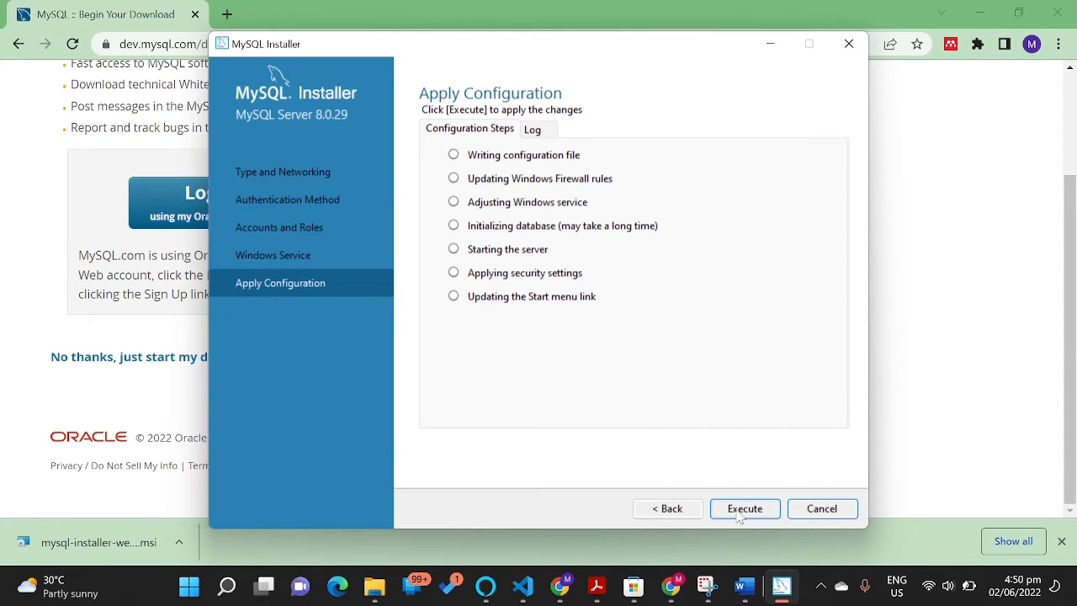
{"action": "left_click", "coordinate": [745, 509]}
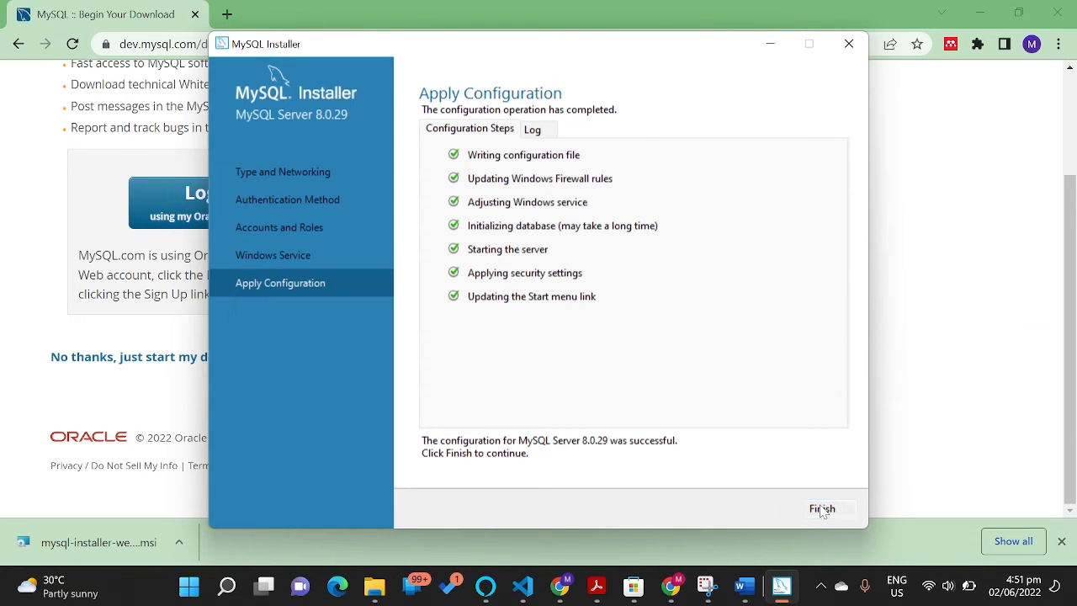
{"action": "left_click", "coordinate": [822, 509]}
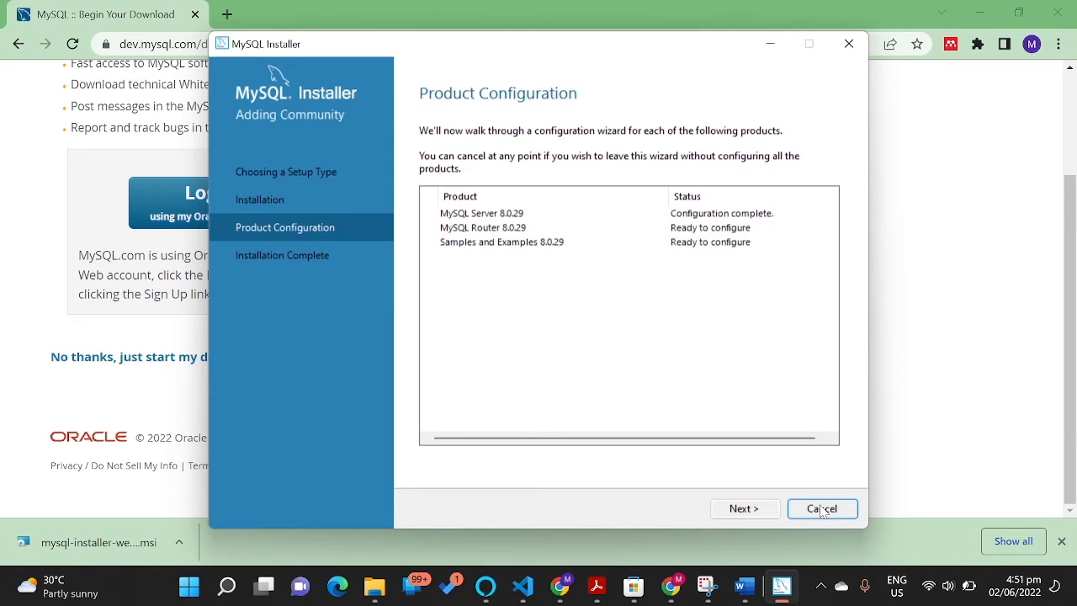
Finish the MySQL Router configuration without bootstrapping it for InnoDB Cluster and start the Samples and Examples configuration.
{"action": "left_click", "coordinate": [744, 510]}
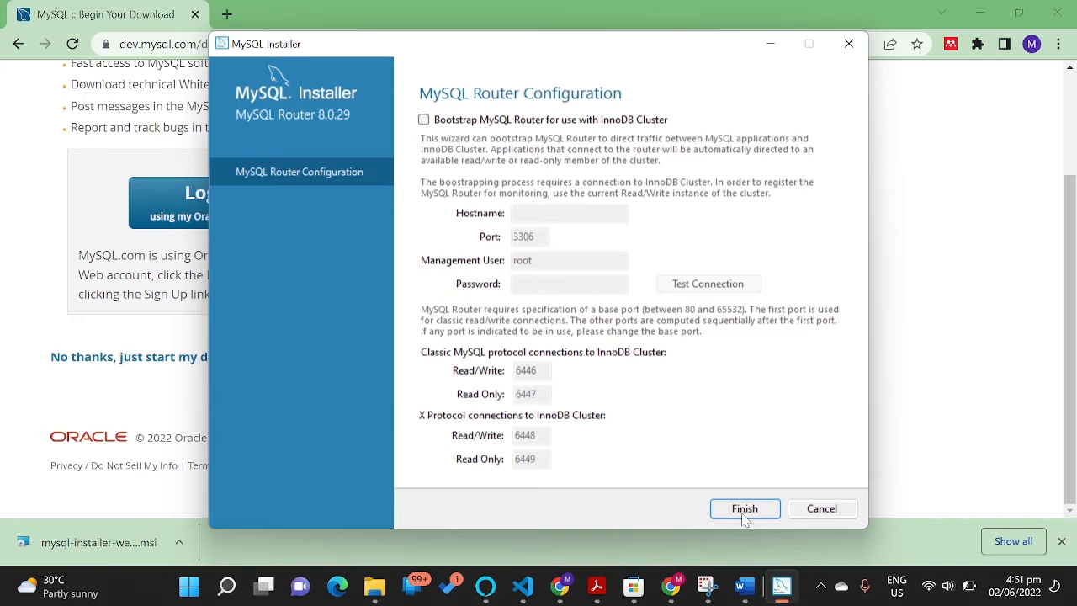
{"action": "left_click", "coordinate": [749, 514]}
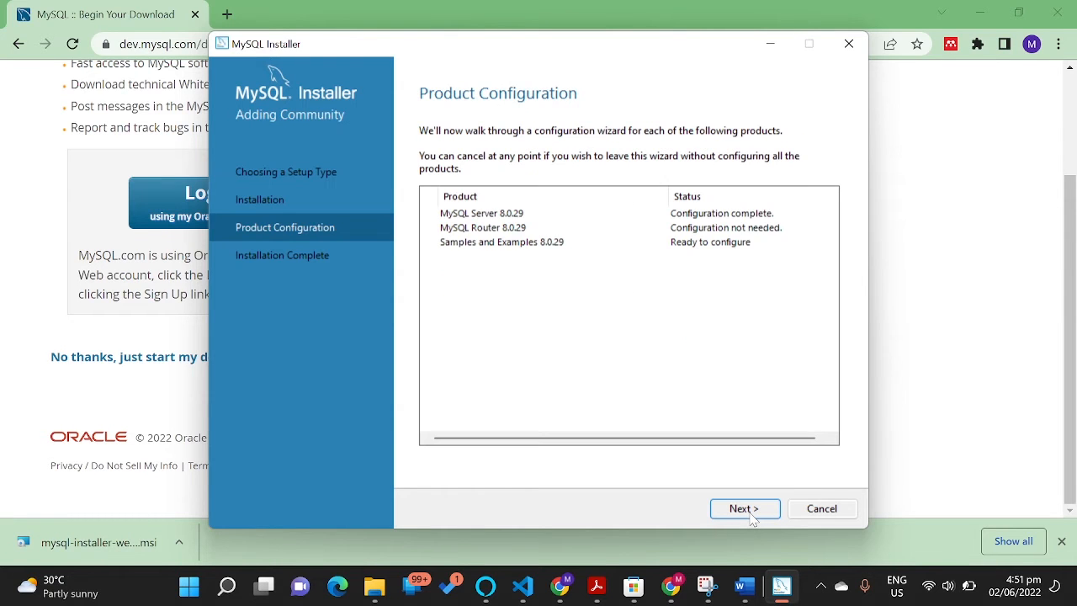
{"action": "left_click", "coordinate": [744, 509]}
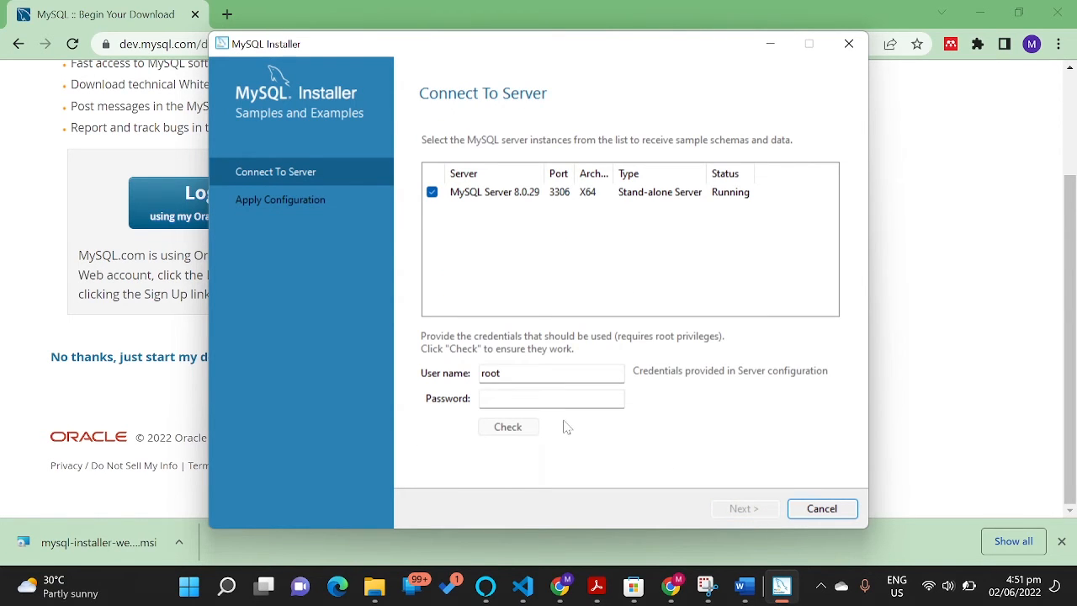
Enter the MySQL root password and check the connection to the MySQL Server 8.0.29 instance.
{"action": "left_click", "coordinate": [547, 399]}
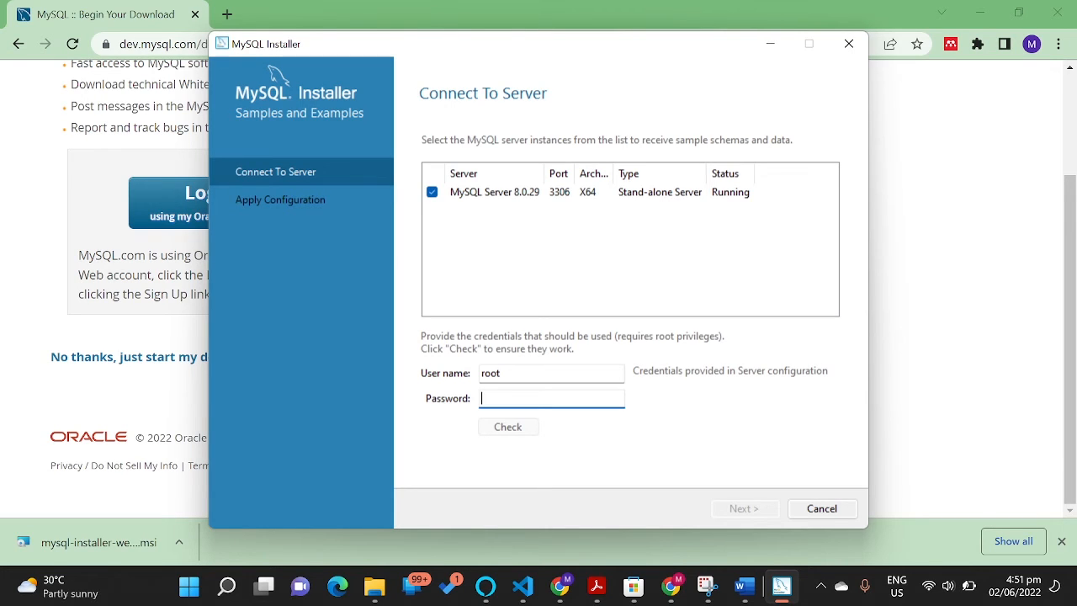
{"action": "type", "text": "•••••••••••"}
{"action": "left_click", "coordinate": [513, 433]}
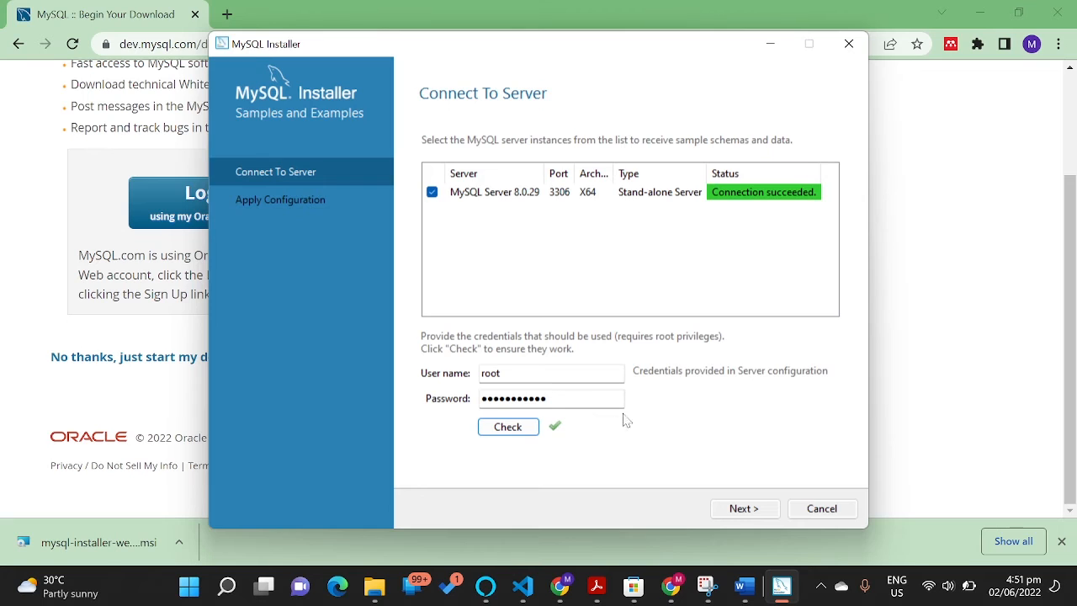
Apply the Samples and Examples configuration to the server and finish it.
{"action": "left_click", "coordinate": [744, 513]}
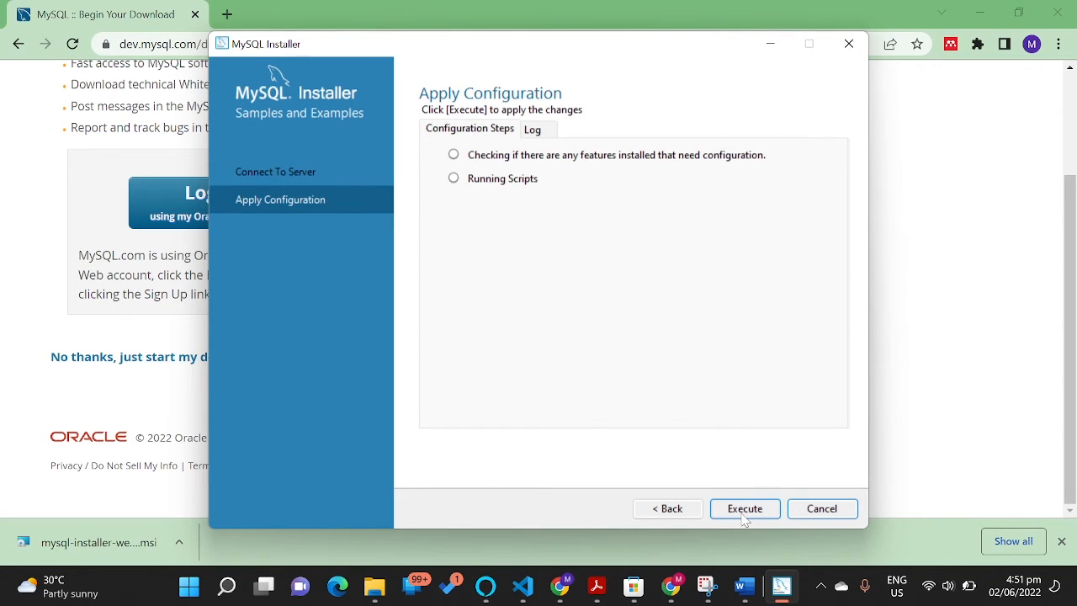
{"action": "left_click", "coordinate": [745, 513]}
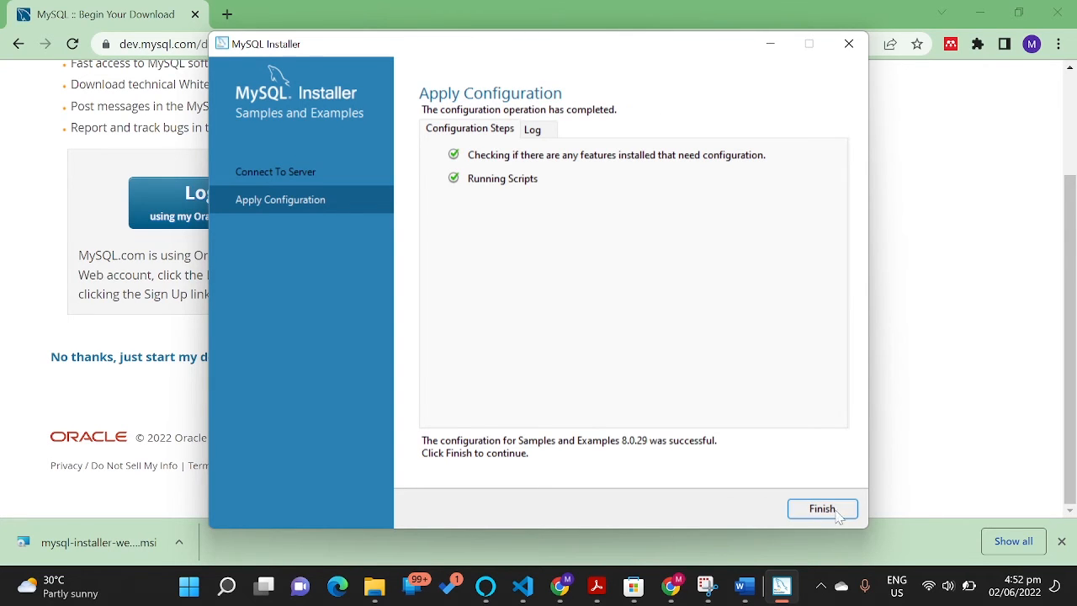
{"action": "left_click", "coordinate": [829, 512]}
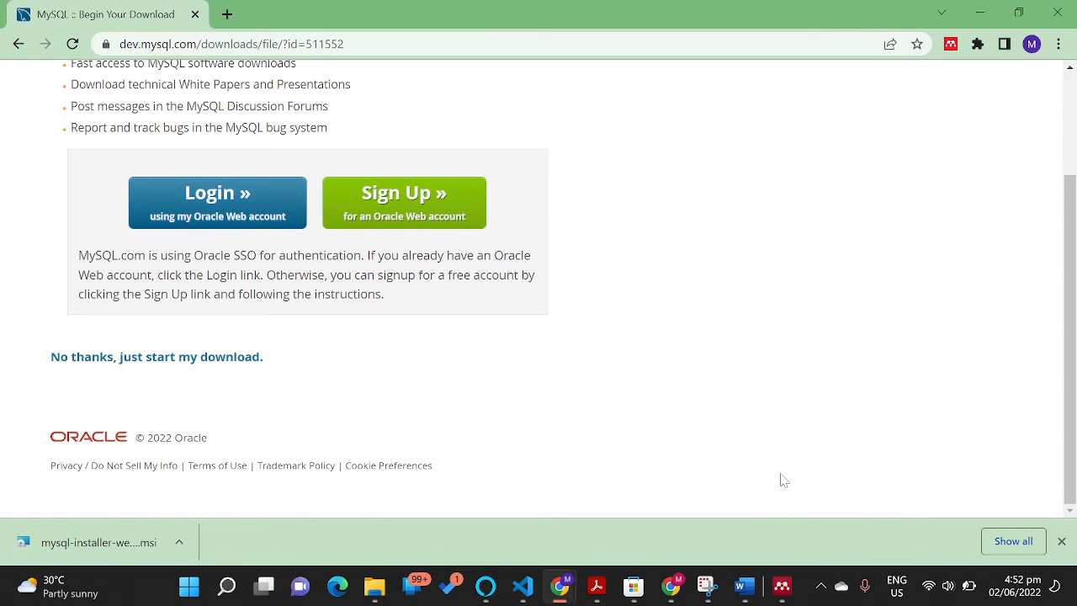
Search Windows for "work", launch MySQL Workbench 8.0 CE and maximize its window.
{"action": "key", "text": "super"}
{"action": "type", "text": "work"}
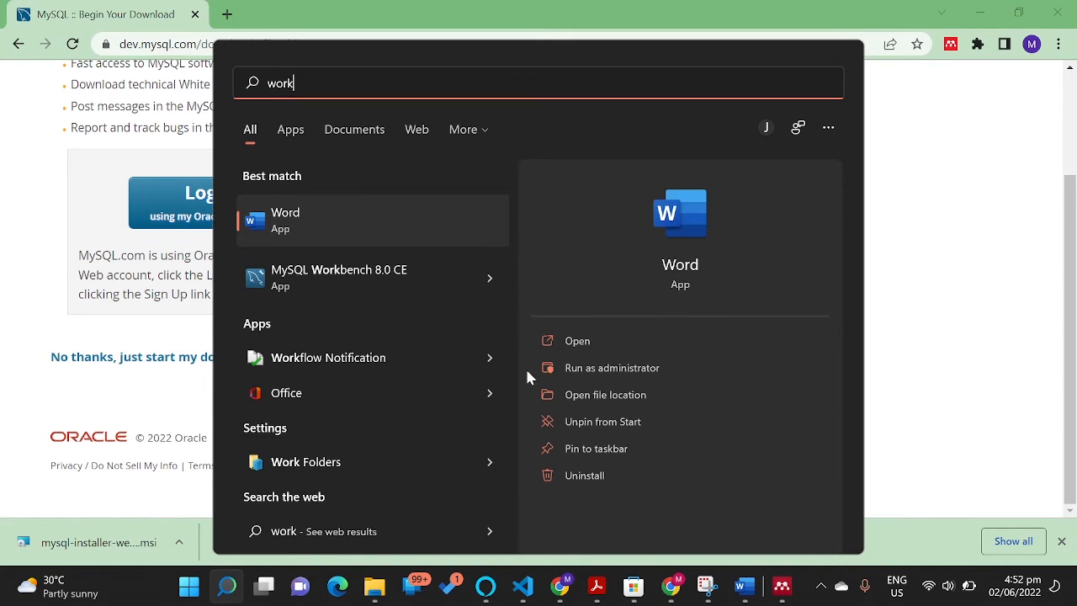
{"action": "left_click", "coordinate": [401, 281]}
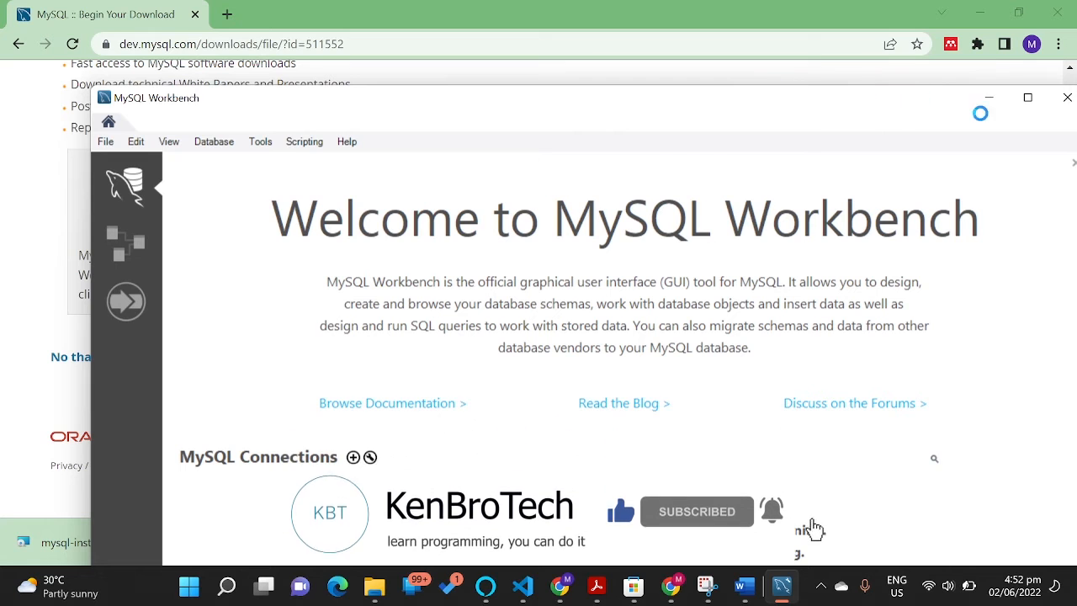
{"action": "left_click", "coordinate": [1029, 101]}
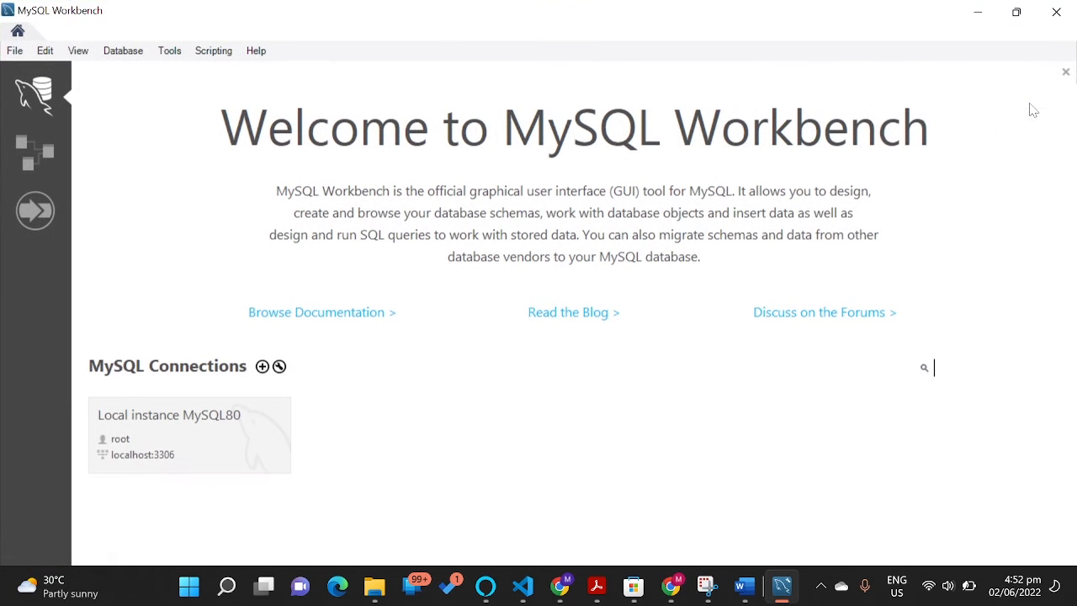
Open the Local instance MySQL80 connection, entering the root account's password.
{"action": "left_click", "coordinate": [193, 438]}
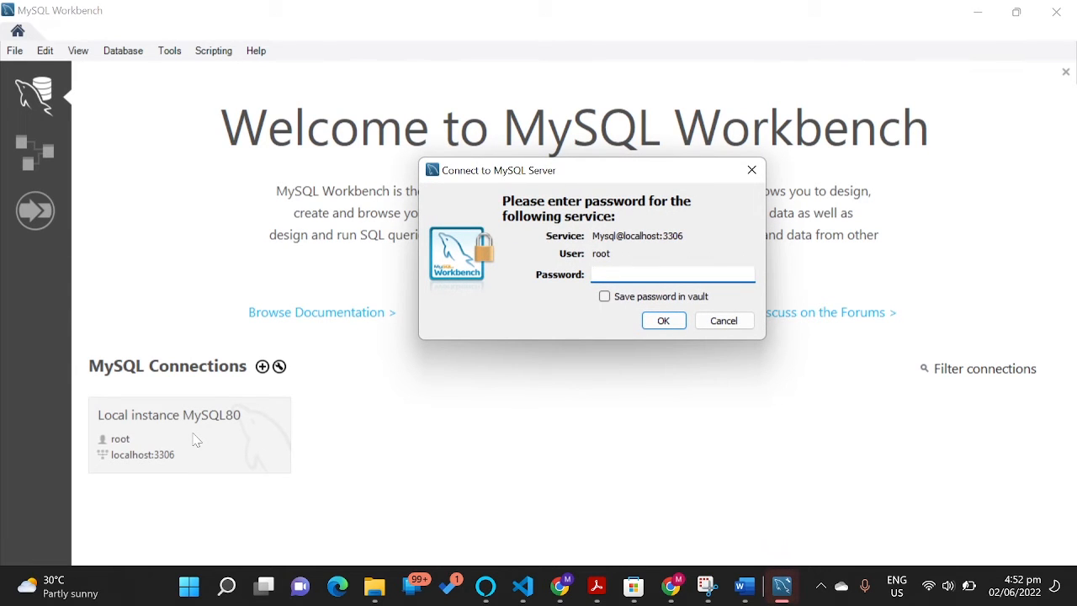
{"action": "type", "text": "***********"}
{"action": "left_click", "coordinate": [666, 326]}
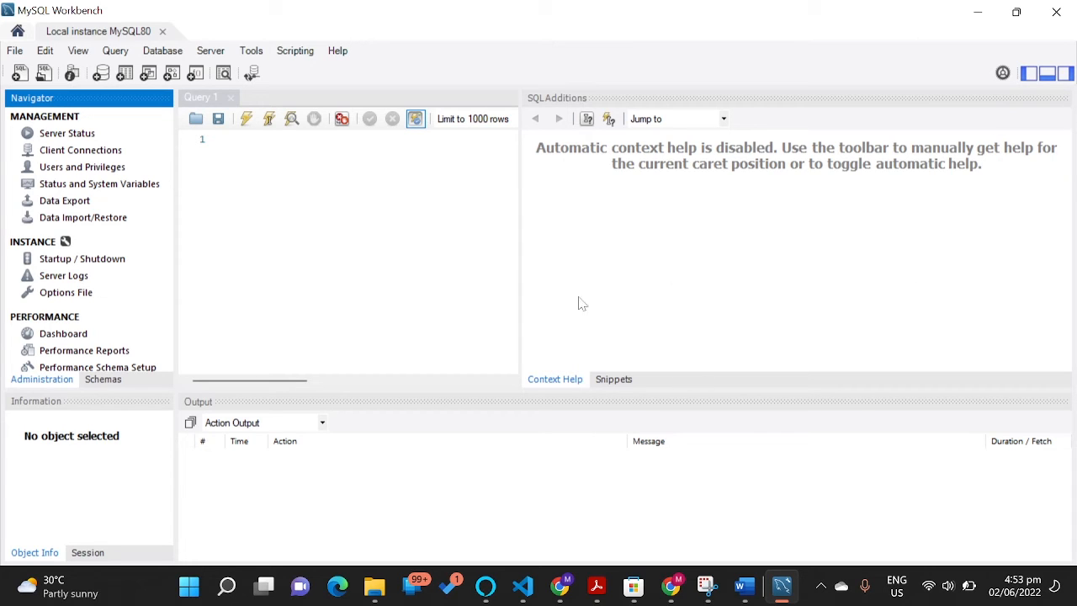
Show the schemas list in the navigator and hide the SQL Additions area to widen the query editor.
{"action": "left_click", "coordinate": [106, 382]}
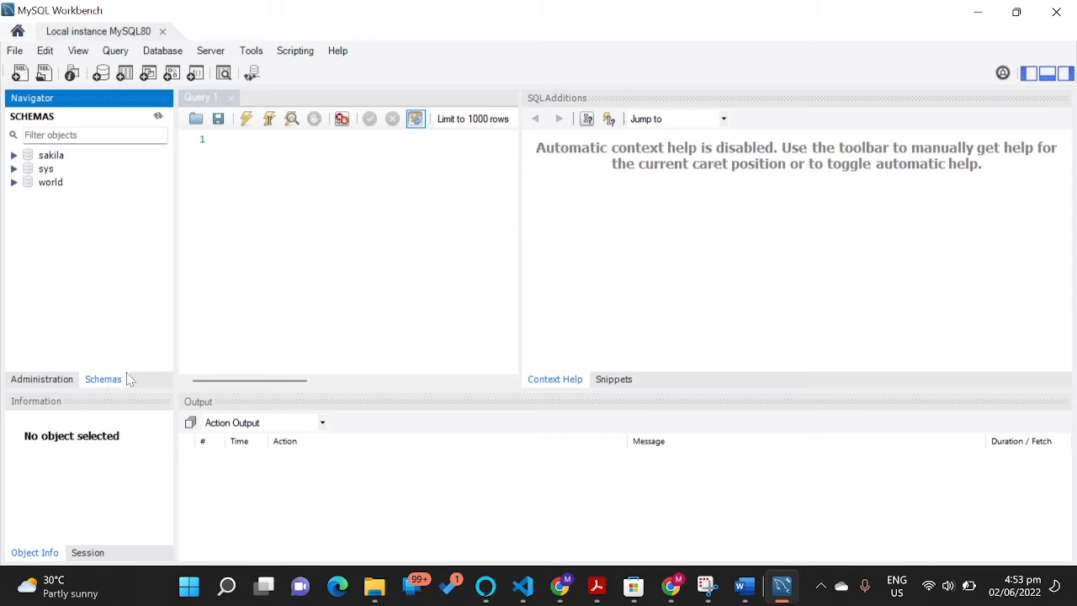
{"action": "left_click", "coordinate": [1064, 73]}
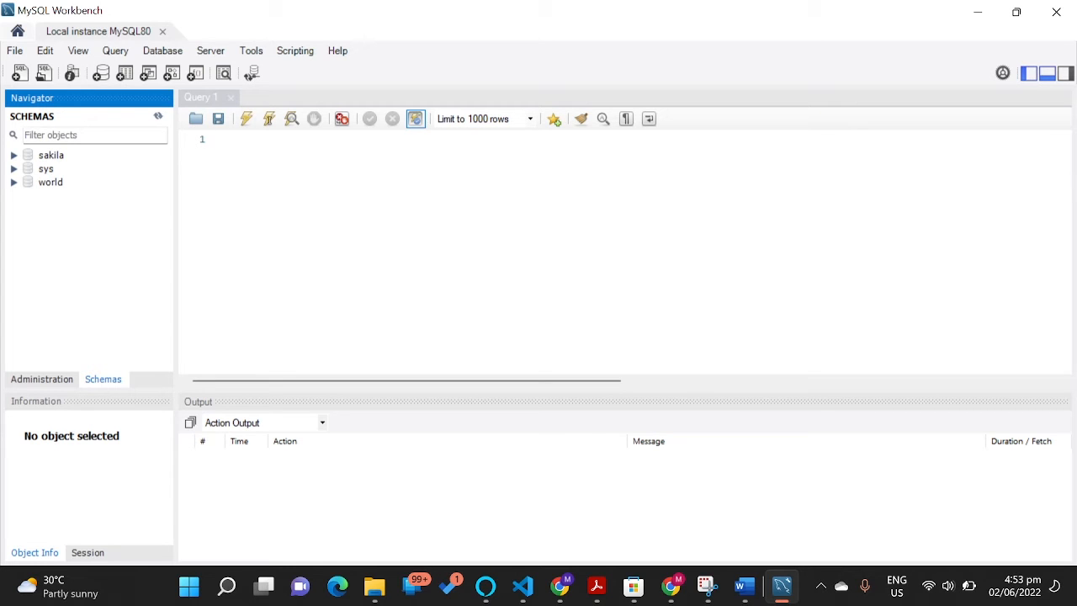
Write the statement "create database school;" in Query 1 and execute it.
{"action": "left_click", "coordinate": [220, 168]}
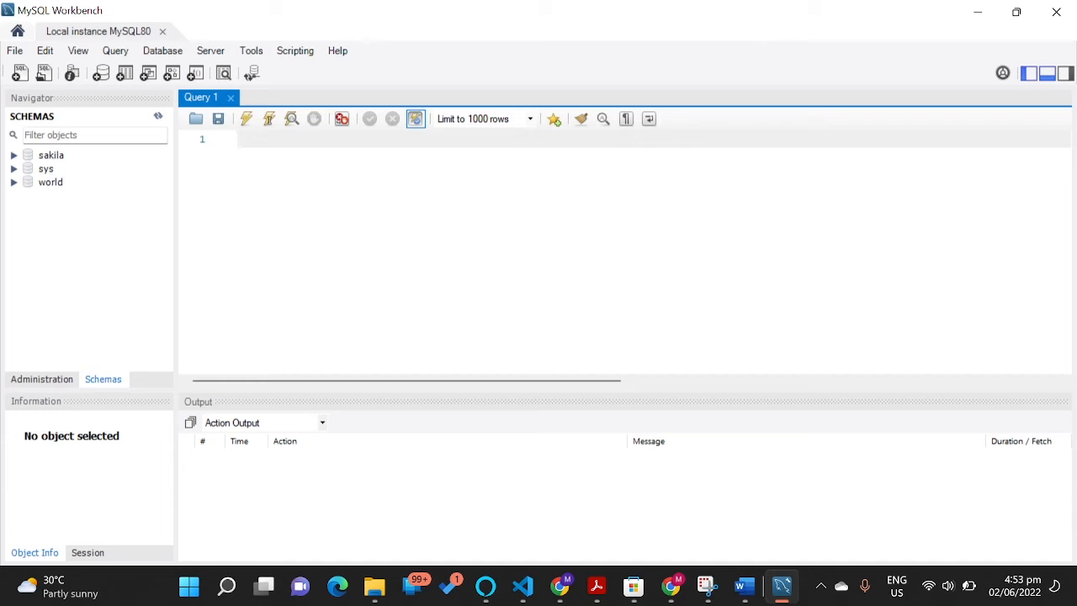
{"action": "type", "text": "create data"}
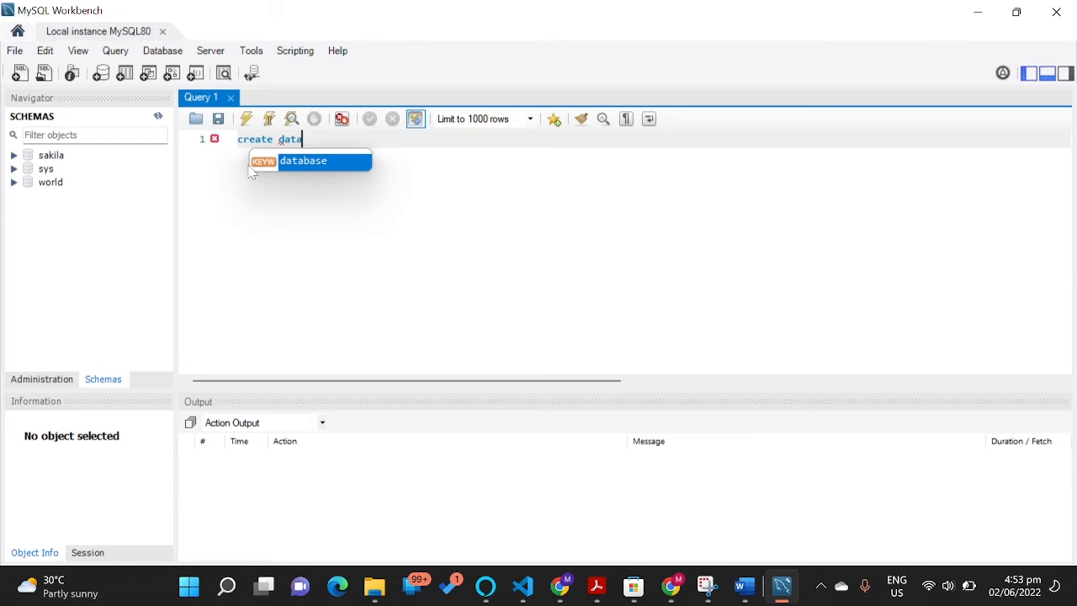
{"action": "key", "text": "Return"}
{"action": "type", "text": "se"}
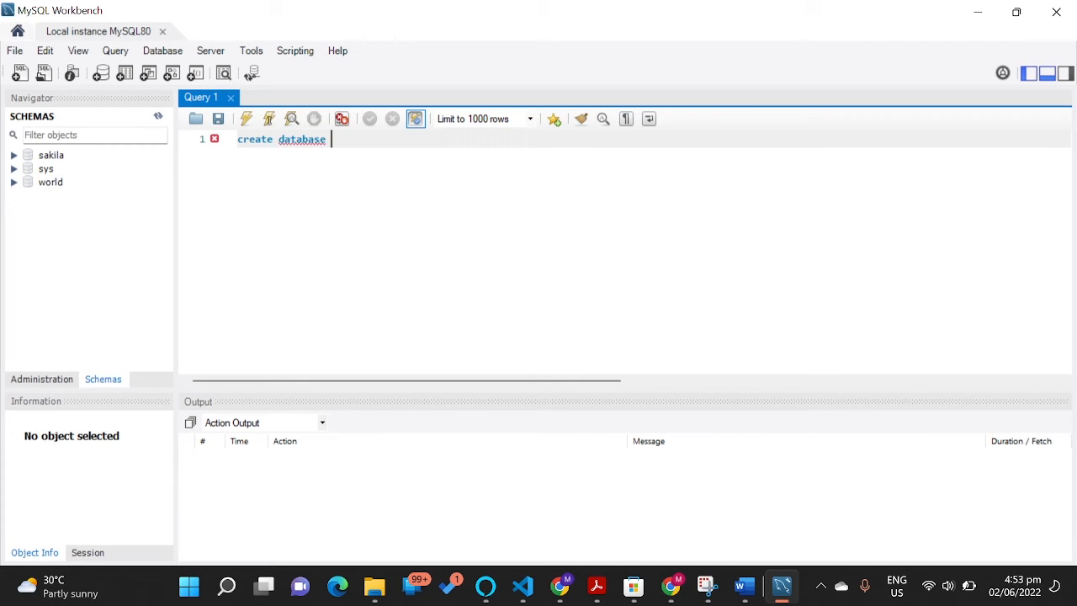
{"action": "type", "text": "chool;"}
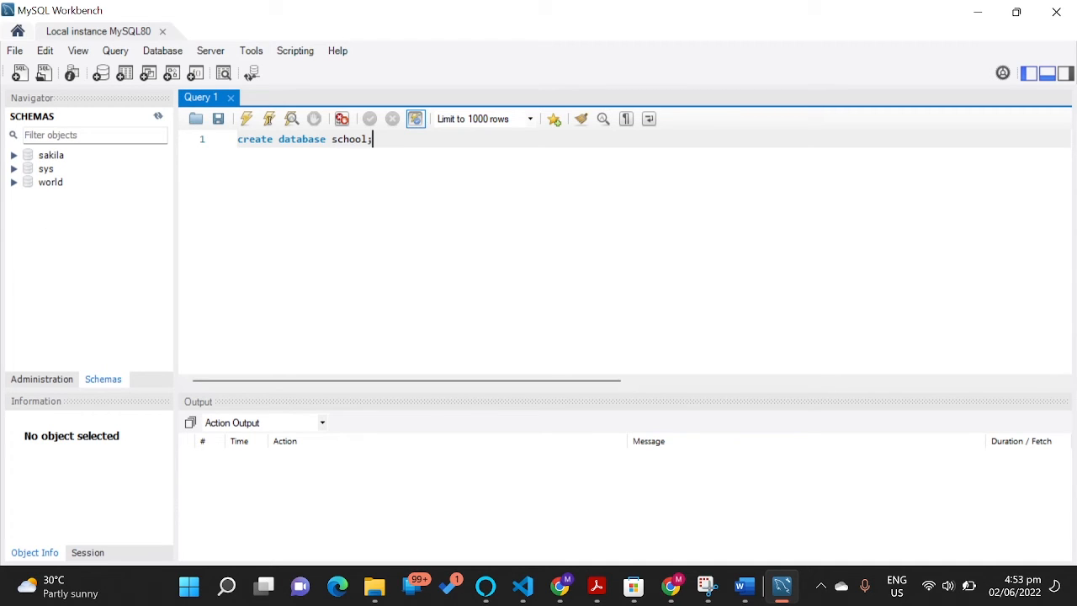
{"action": "left_click", "coordinate": [246, 121]}
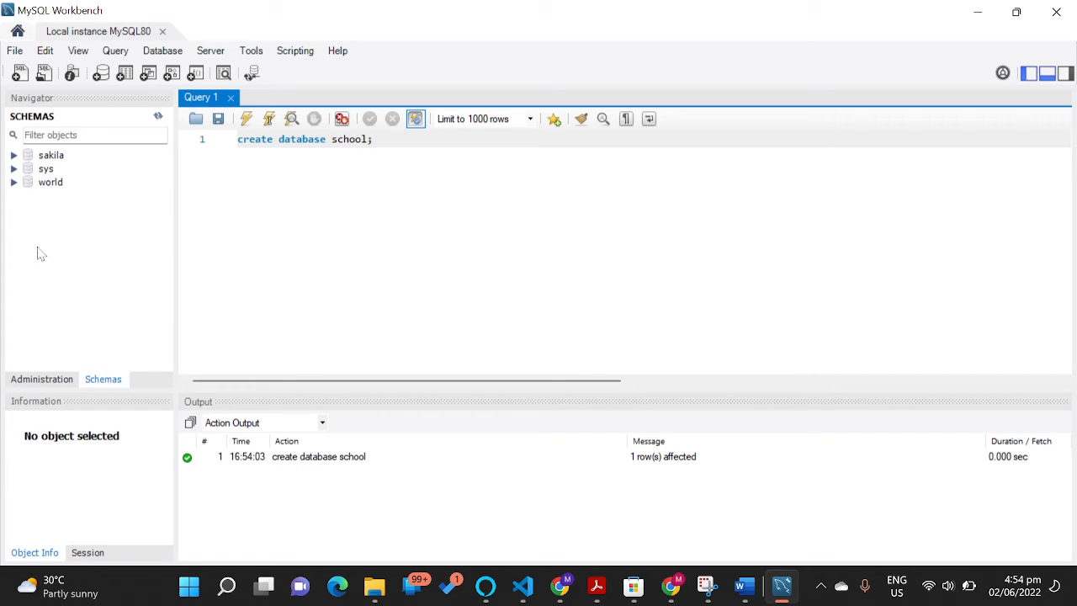
Refresh the schemas list and expand the school database to examine its object categories.
{"action": "left_click", "coordinate": [158, 118]}
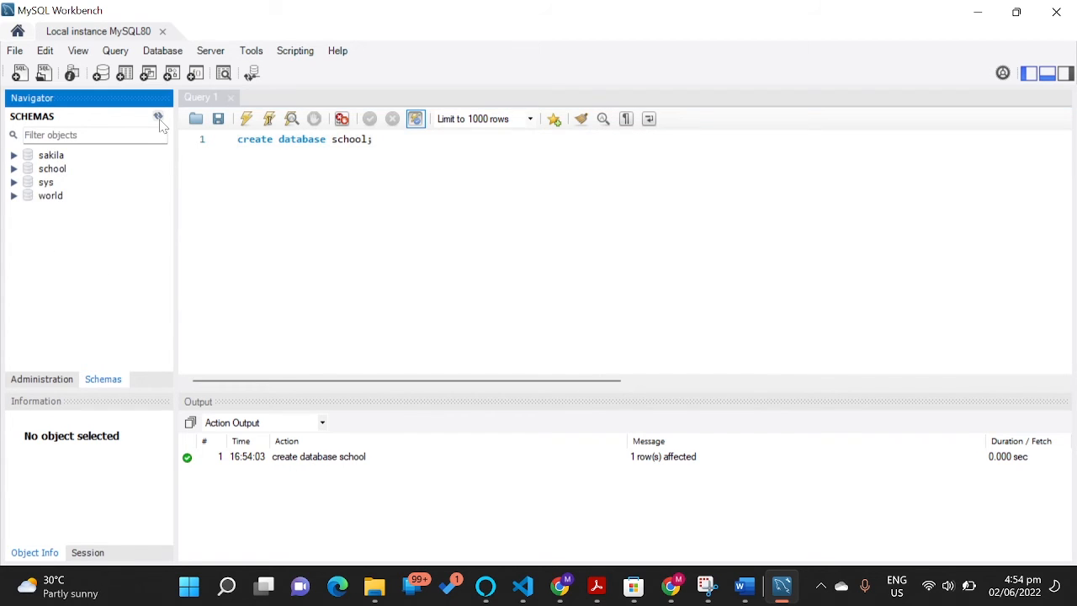
{"action": "left_click", "coordinate": [53, 172]}
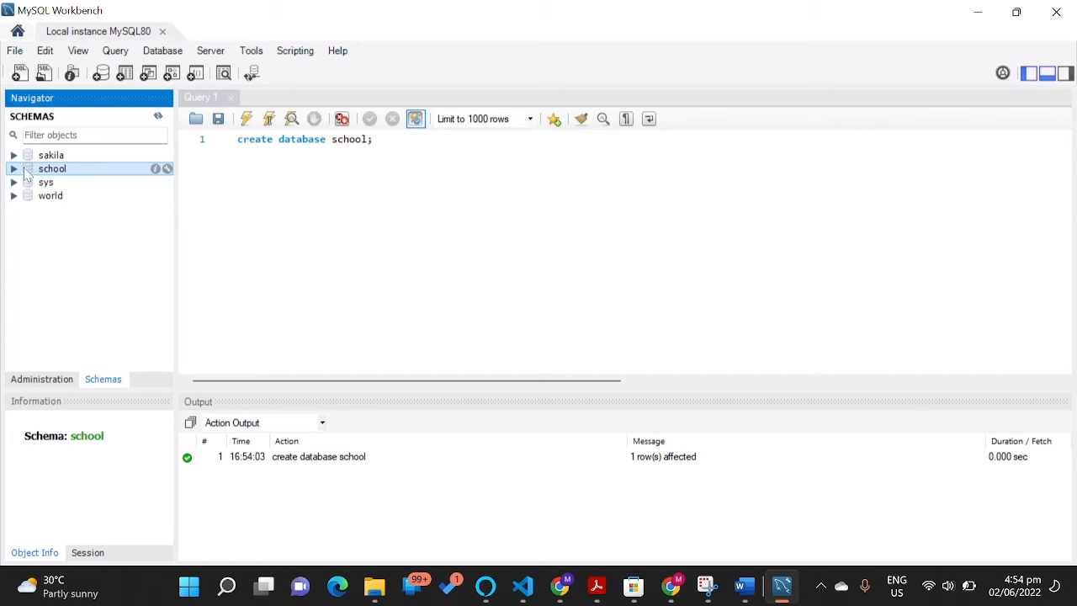
{"action": "left_click", "coordinate": [14, 170]}
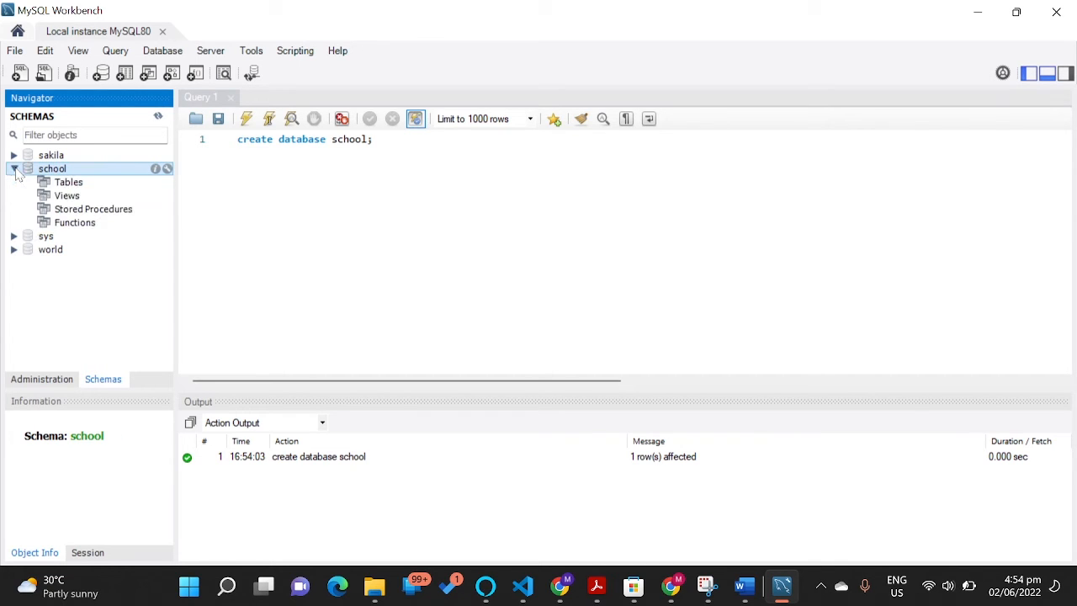
{"action": "left_click", "coordinate": [56, 186]}
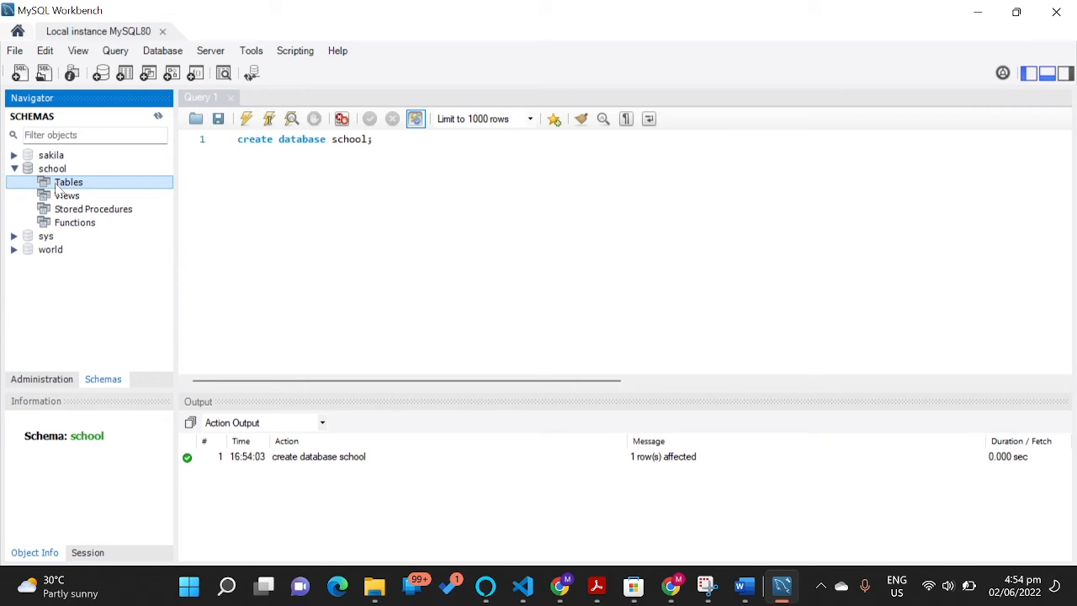
Replace the create database statement with "use school;" and execute it to make school the default schema.
{"action": "left_click", "coordinate": [374, 139]}
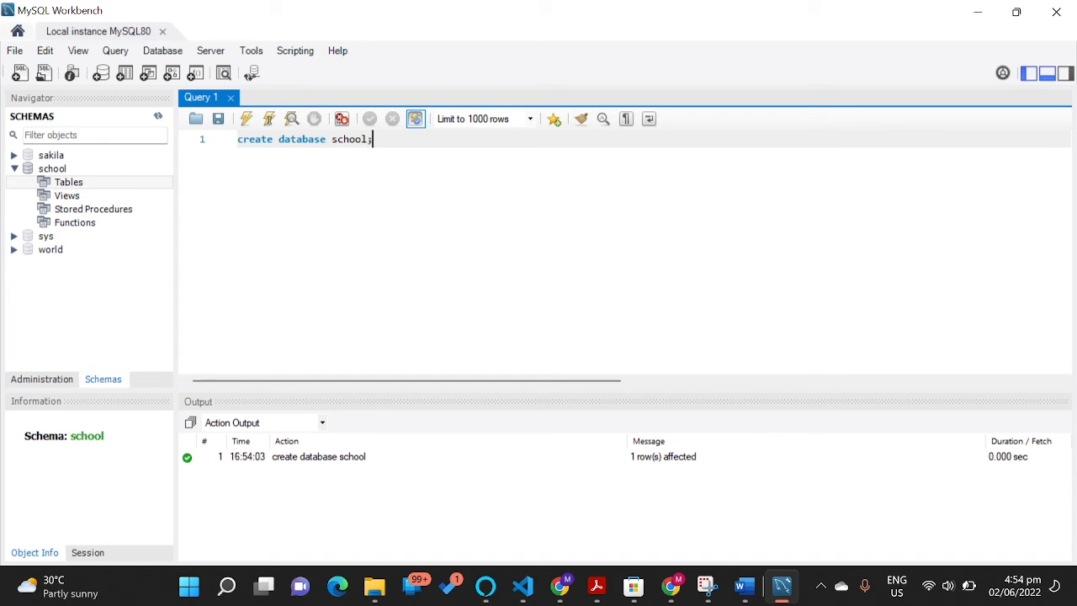
{"action": "key", "text": "shift+Home"}
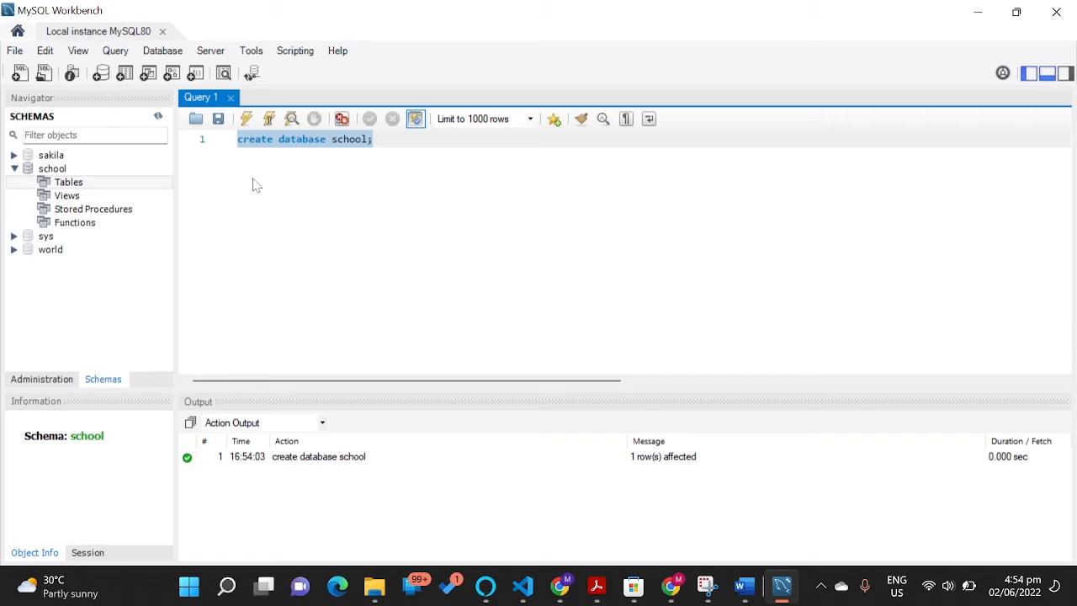
{"action": "type", "text": "use "}
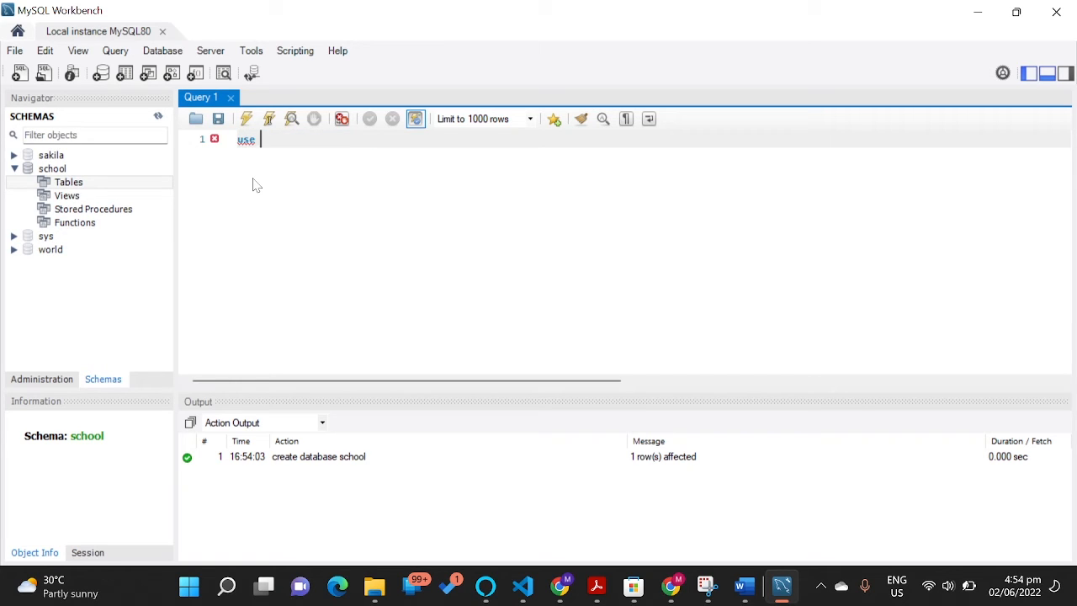
{"action": "type", "text": "school;"}
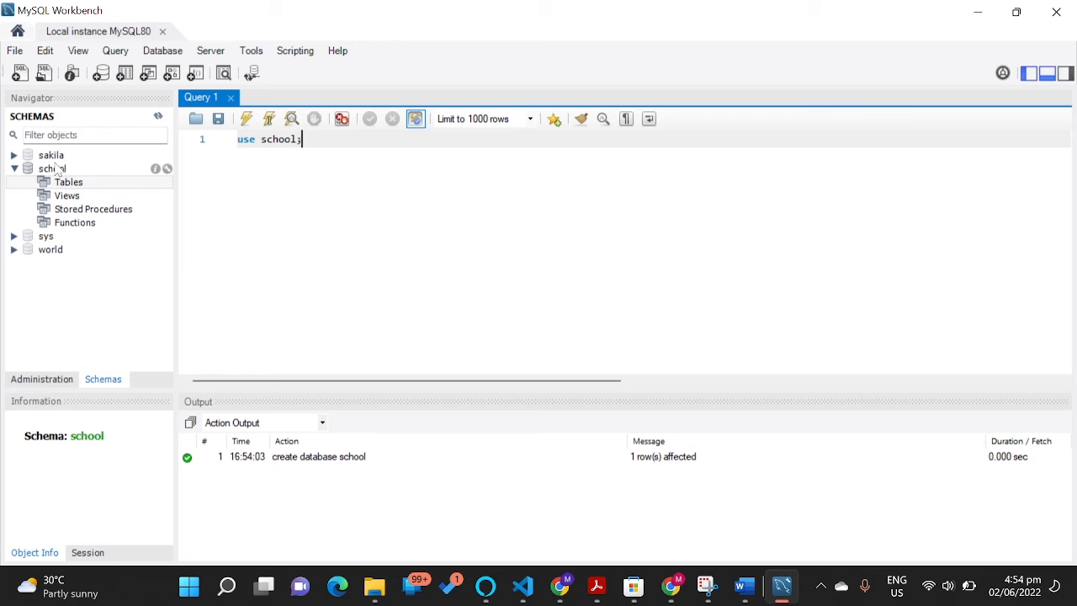
{"action": "left_click", "coordinate": [246, 119]}
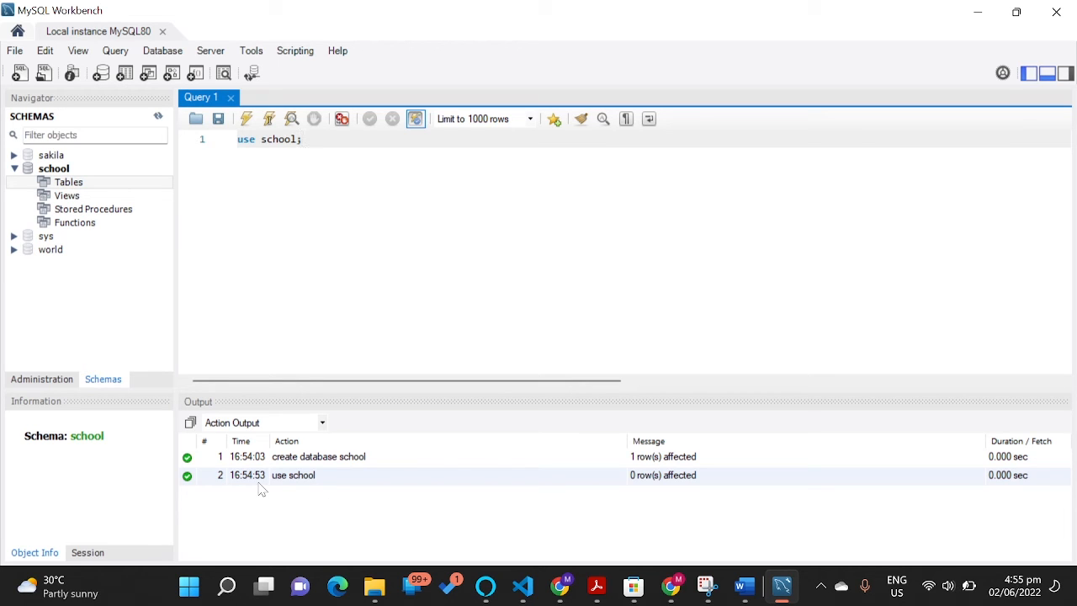
Below the "use school;" line, start a "create table student" statement with its opening and closing parentheses on separate lines.
{"action": "key", "text": "Return"}
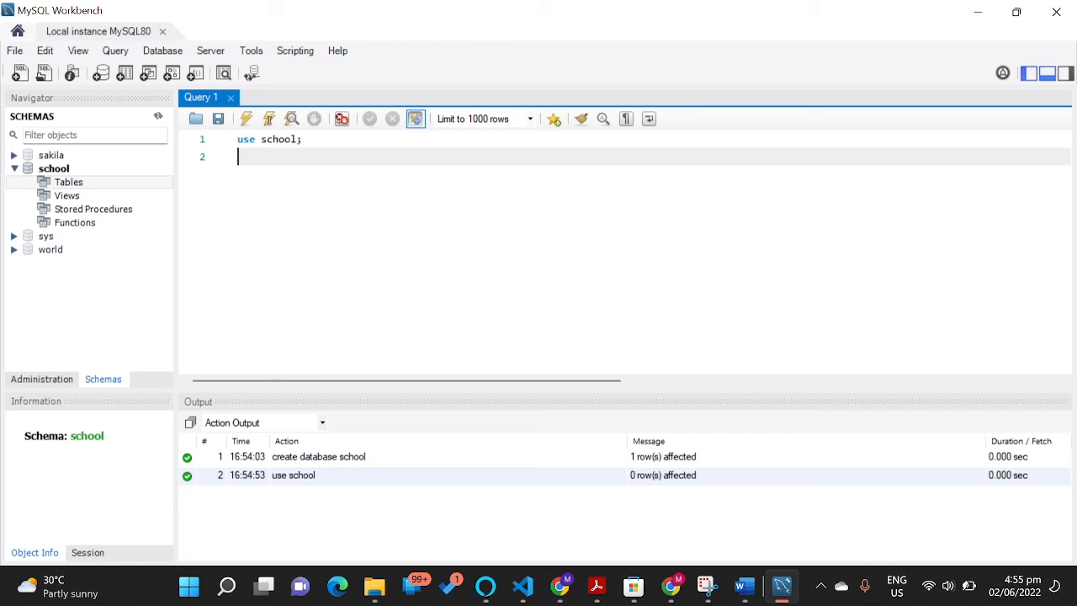
{"action": "type", "text": "cre"}
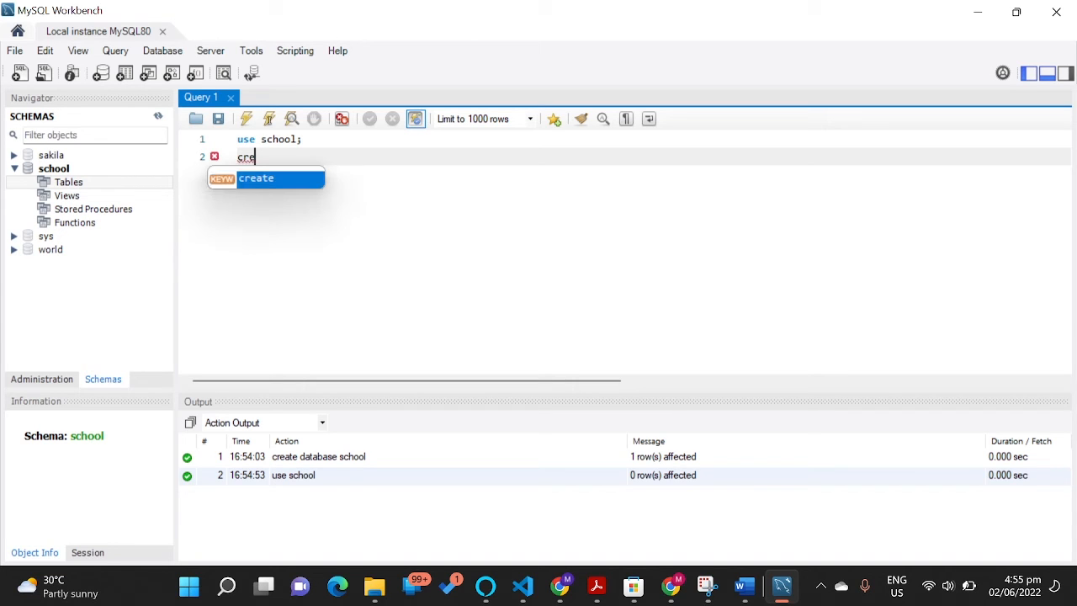
{"action": "key", "text": "Return"}
{"action": "type", "text": "ta"}
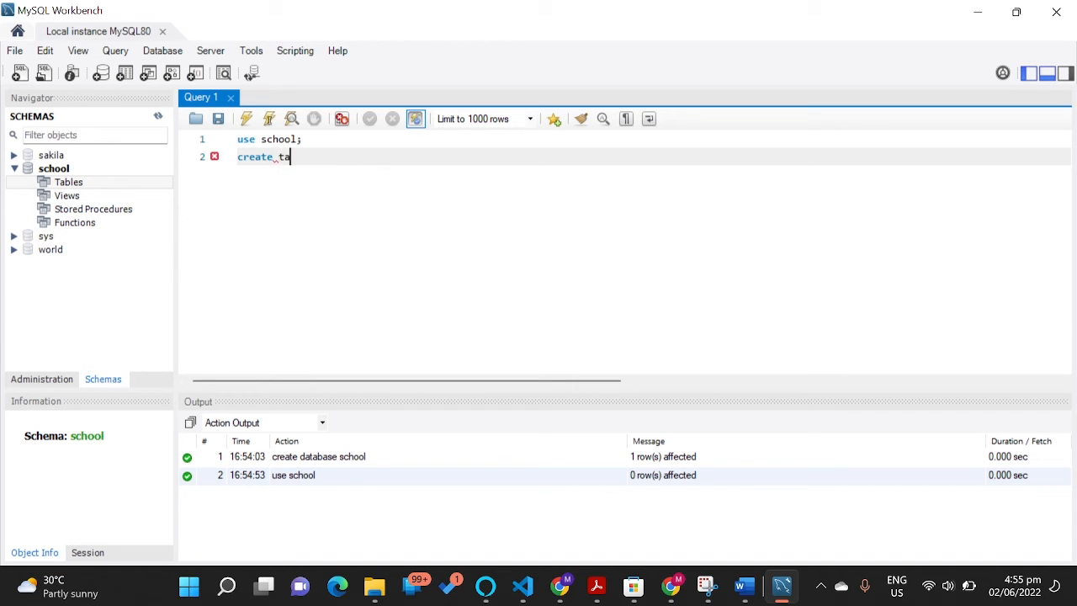
{"action": "type", "text": "b"}
{"action": "key", "text": "Return"}
{"action": "type", "text": "student("}
{"action": "key", "text": "Return"}
{"action": "type", "text": ")"}
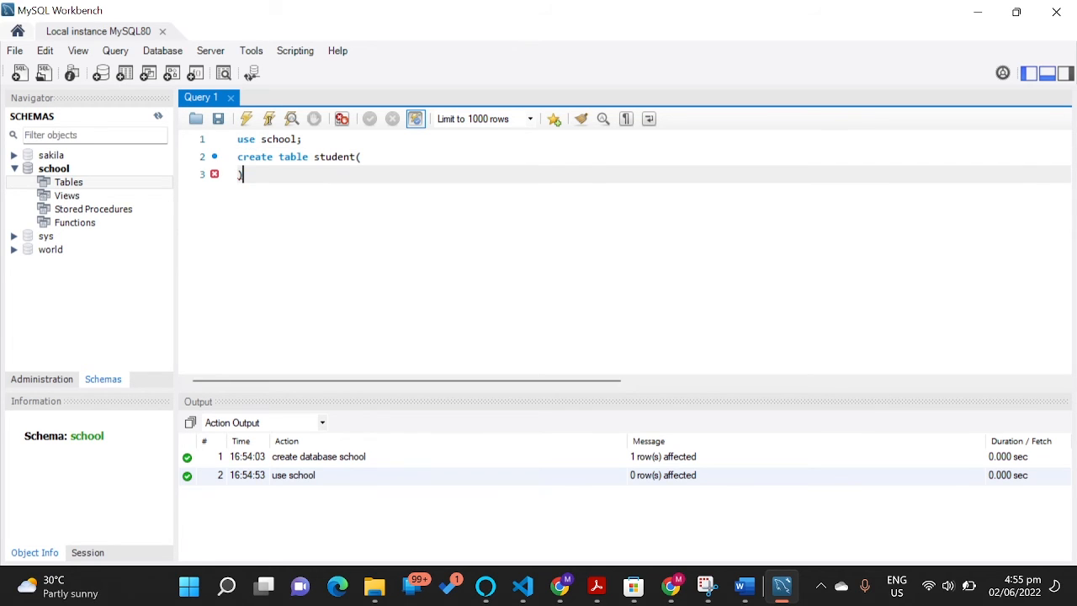
Inside the parentheses of the create table statement, define the first column as "id int primary key,".
{"action": "key", "text": "Up"}
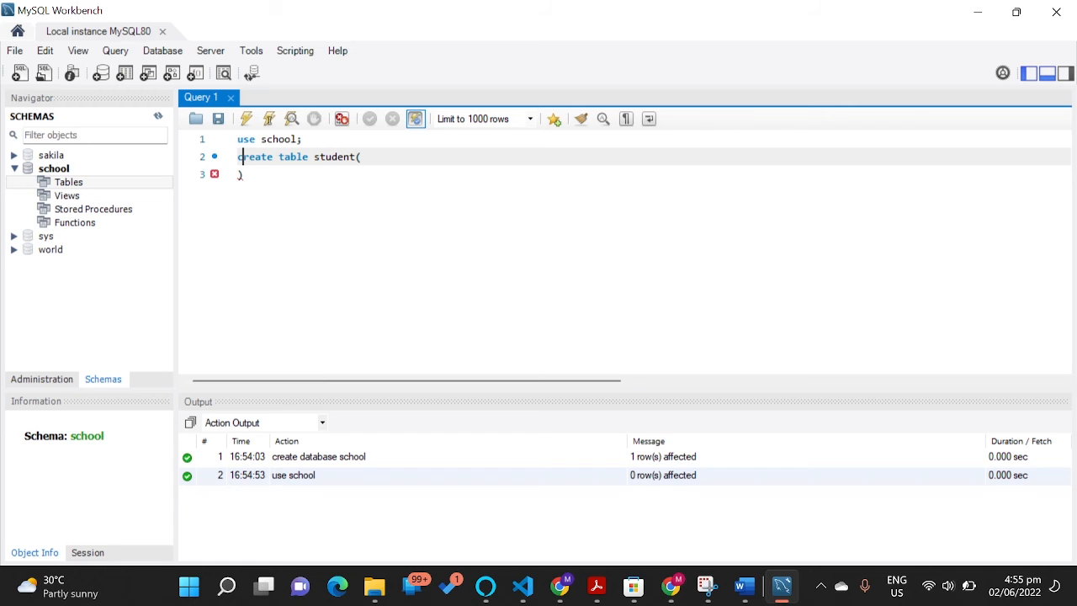
{"action": "key", "text": "End"}
{"action": "key", "text": "Return"}
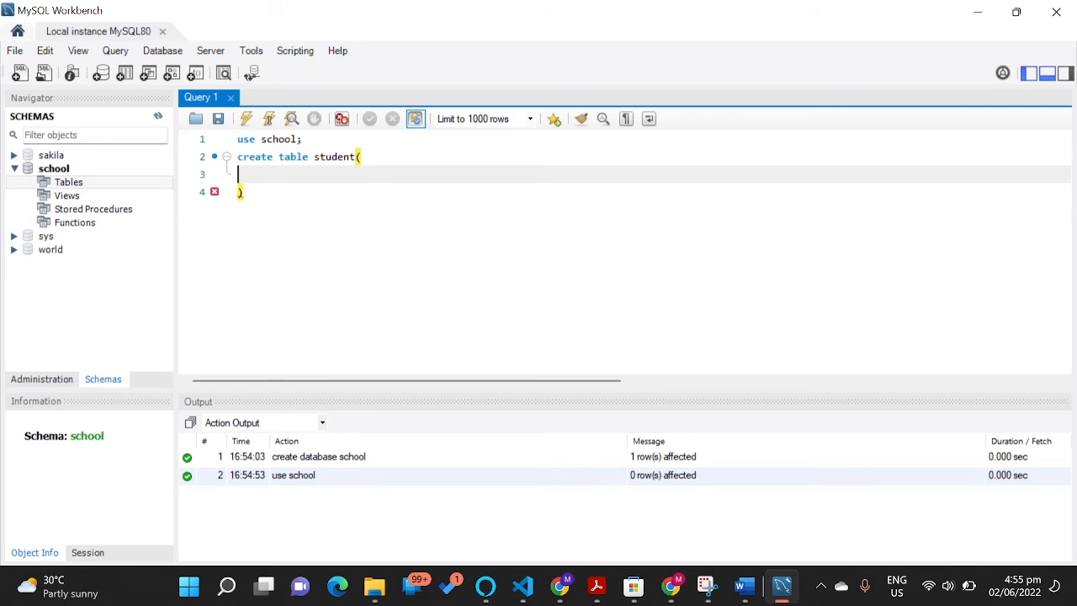
{"action": "type", "text": "id int pri"}
{"action": "key", "text": "Return"}
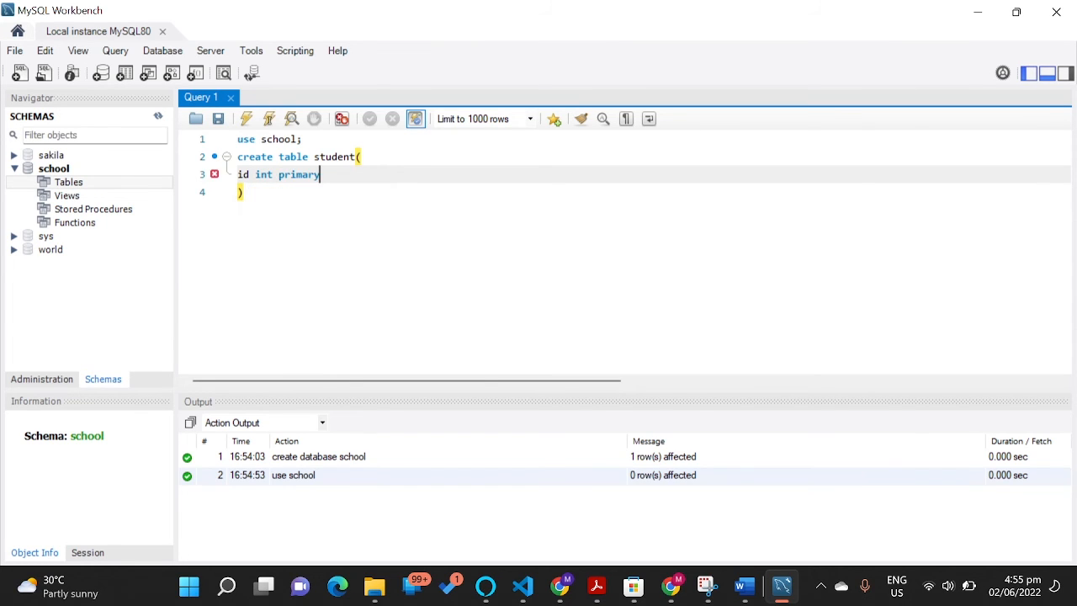
{"action": "type", "text": "key,"}
Add two more column definitions below the id column: "name varchar," and "age int".
{"action": "key", "text": "Return"}
{"action": "key", "text": "Return"}
{"action": "key", "text": "Up"}
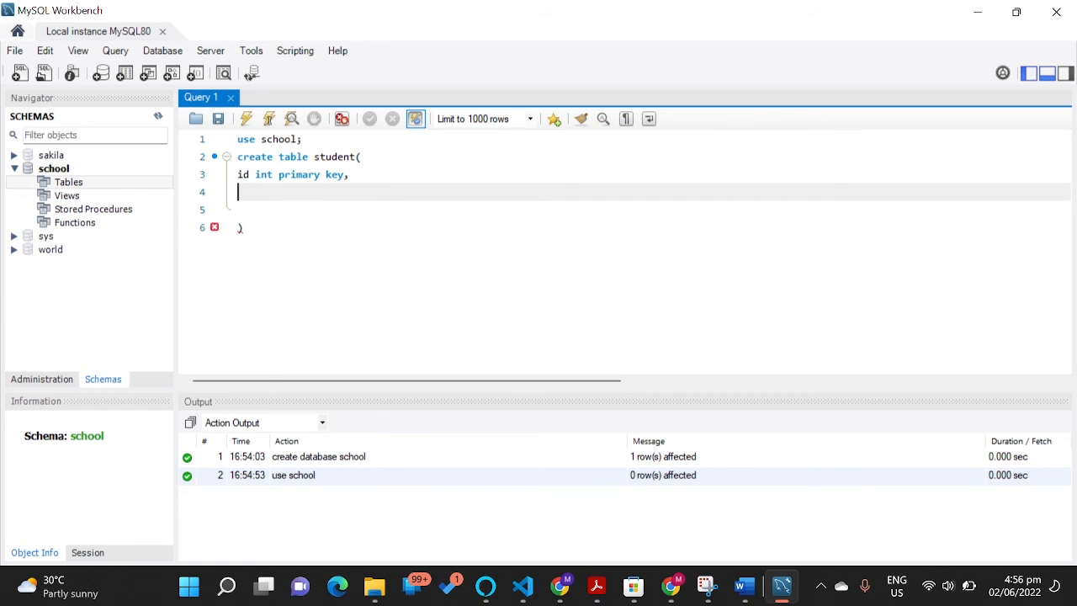
{"action": "type", "text": "name var"}
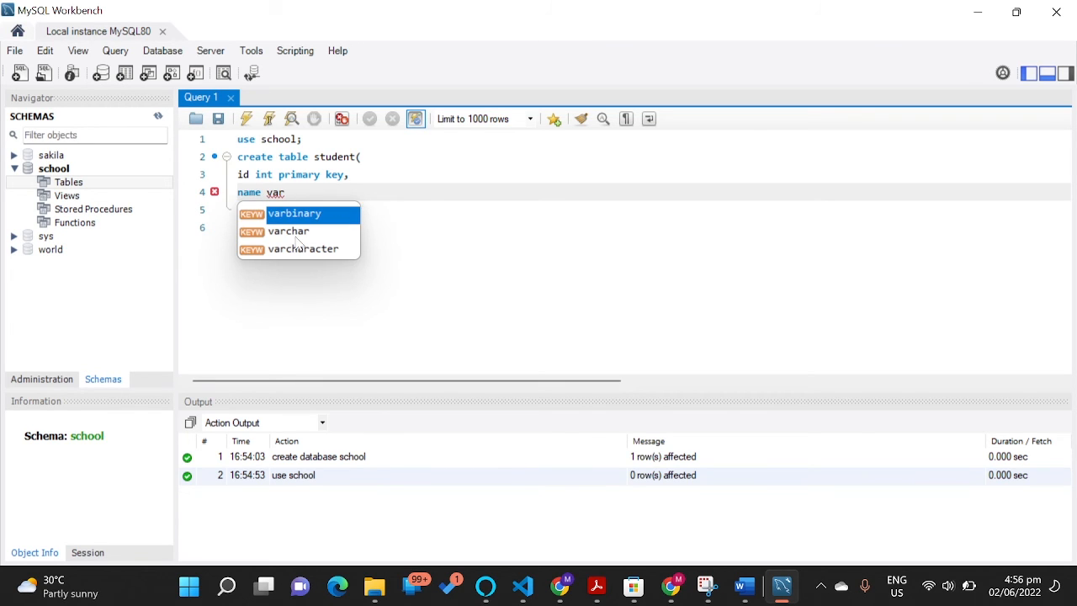
{"action": "key", "text": "Down"}
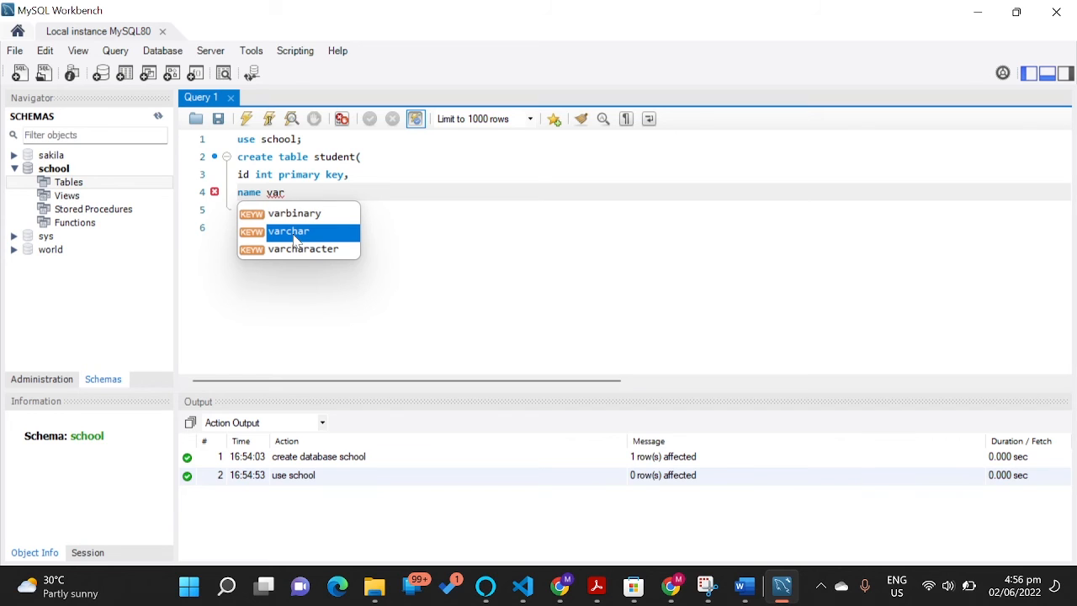
{"action": "key", "text": "Return"}
{"action": "type", "text": ","}
{"action": "key", "text": "Return"}
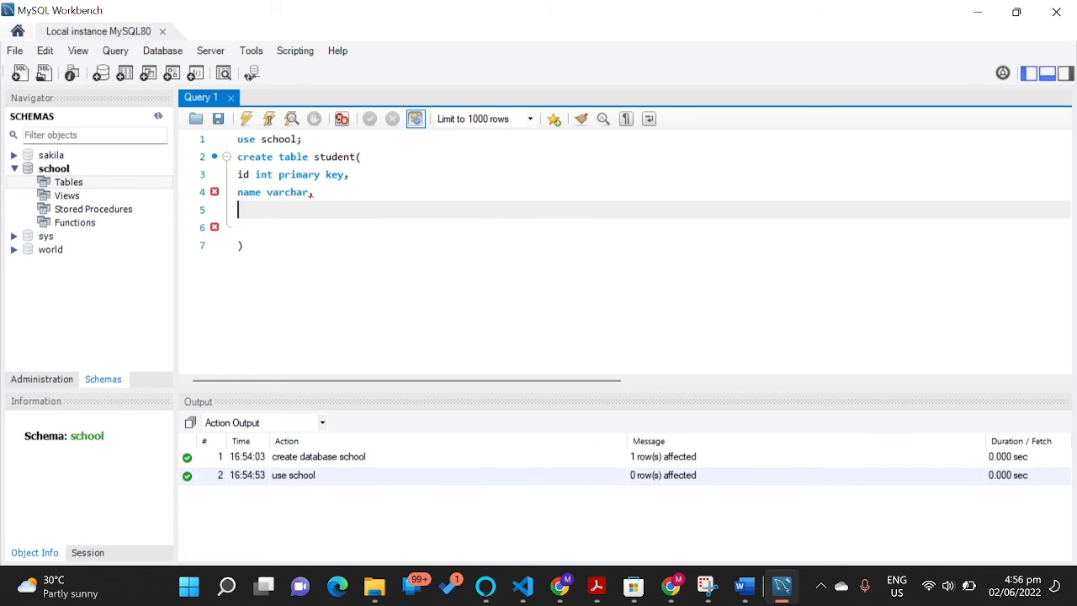
{"action": "type", "text": "age int"}
Change the name column definition to "first_name varchar(100)" and end the create table statement with a semicolon.
{"action": "left_click", "coordinate": [238, 192]}
{"action": "type", "text": "first"}
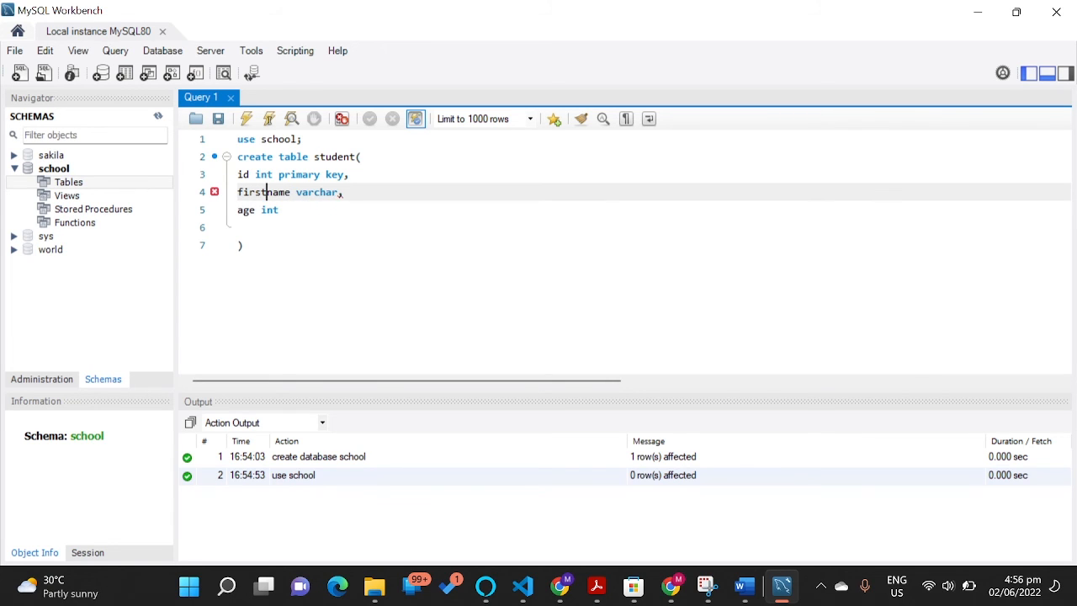
{"action": "type", "text": "_"}
{"action": "type", "text": "()"}
{"action": "key", "text": "Left"}
{"action": "type", "text": "100"}
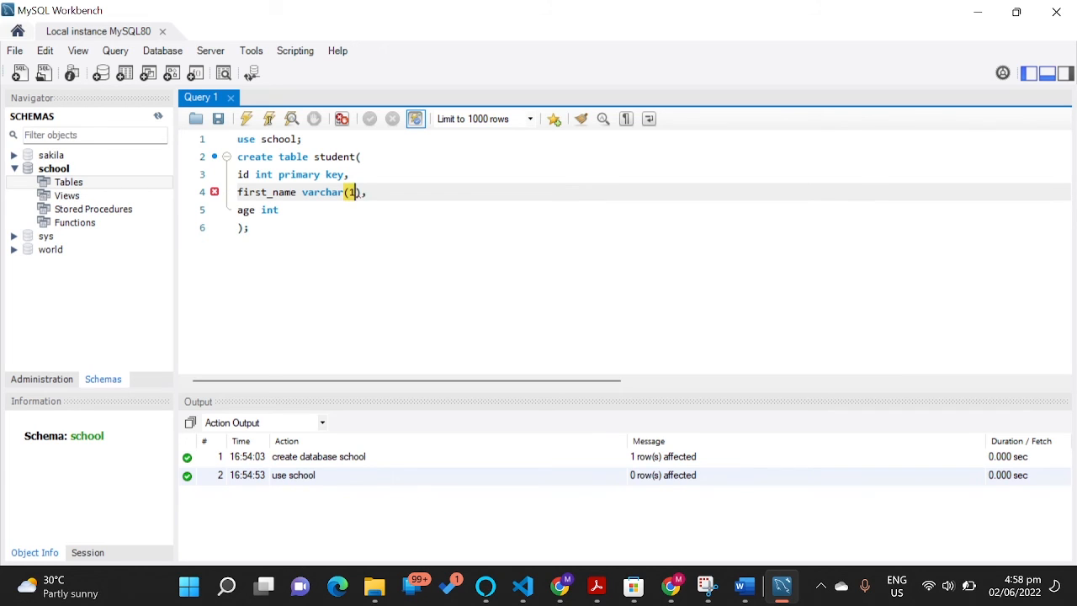
Select the whole create table student statement, excluding the "use school;" line, and execute only that selection.
{"action": "left_click", "coordinate": [249, 228]}
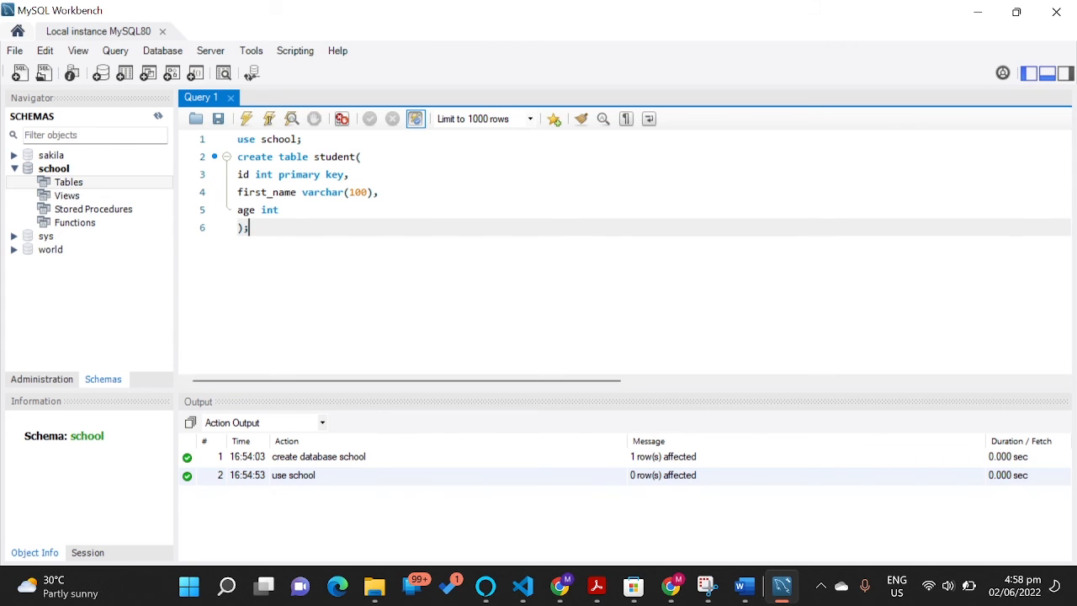
{"action": "key", "text": "shift+Up"}
{"action": "key", "text": "shift+Home"}
{"action": "key", "text": "shift+Up"}
{"action": "key", "text": "shift+Up"}
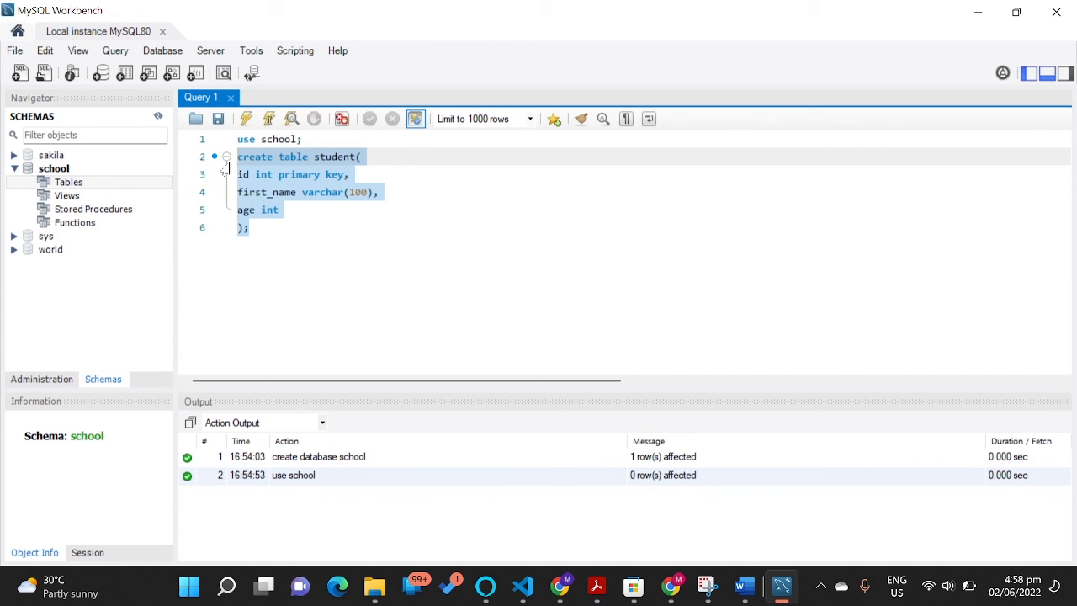
{"action": "left_click", "coordinate": [246, 120]}
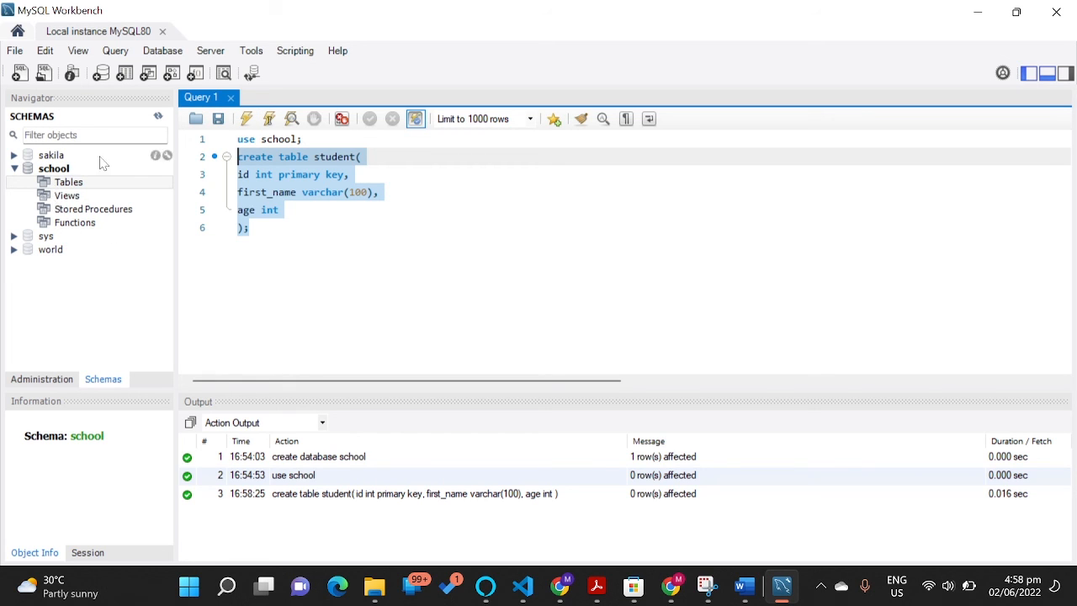
Refresh the schemas list, expand the tables of school to the student table, and query its rows with the 1000-row limit.
{"action": "left_click", "coordinate": [156, 119]}
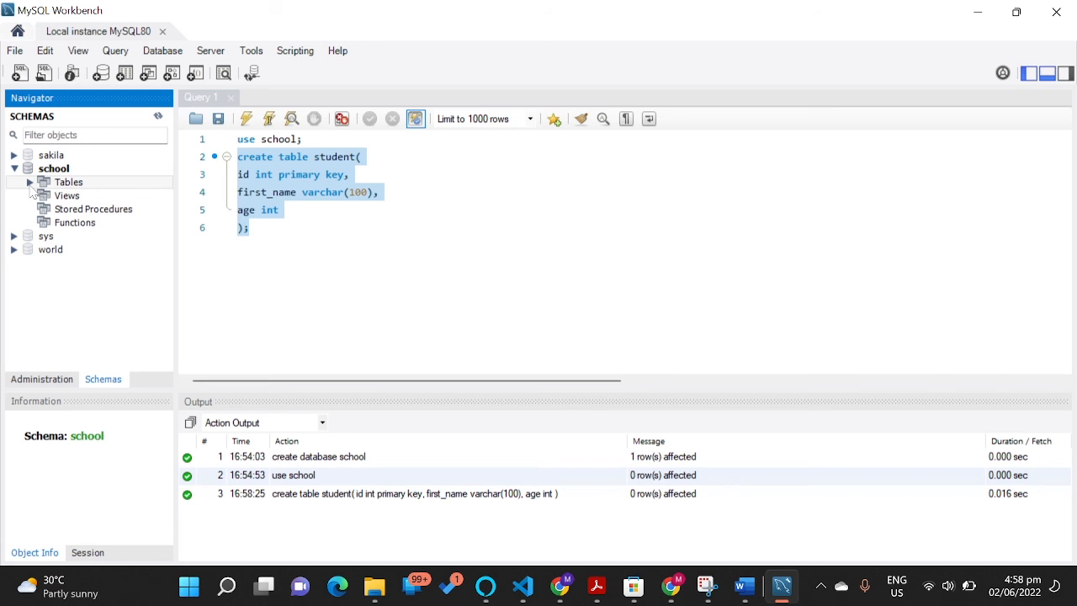
{"action": "left_click", "coordinate": [31, 183]}
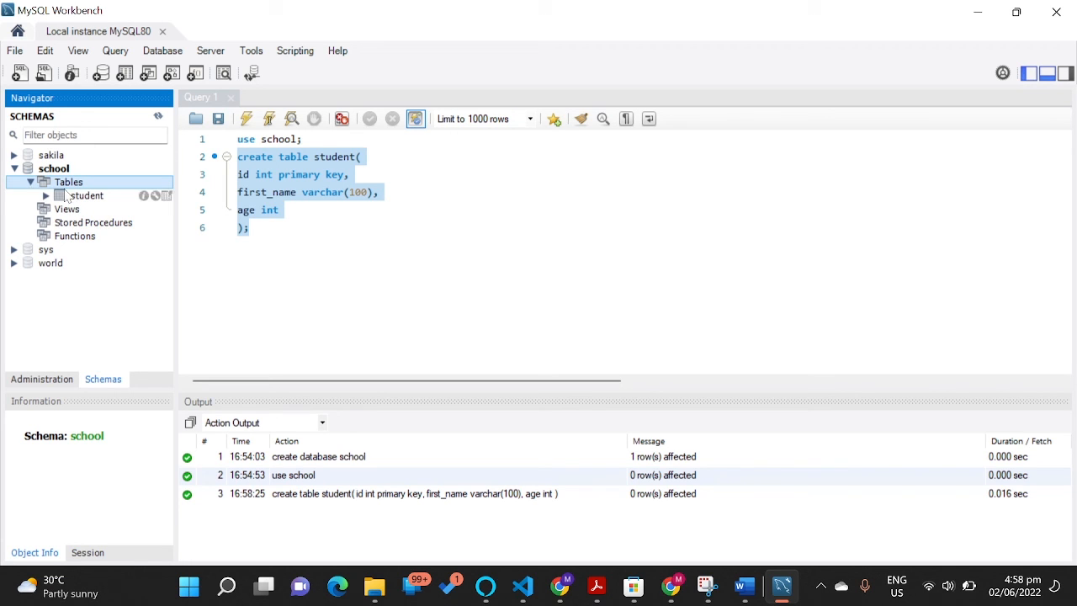
{"action": "double_click", "coordinate": [67, 196]}
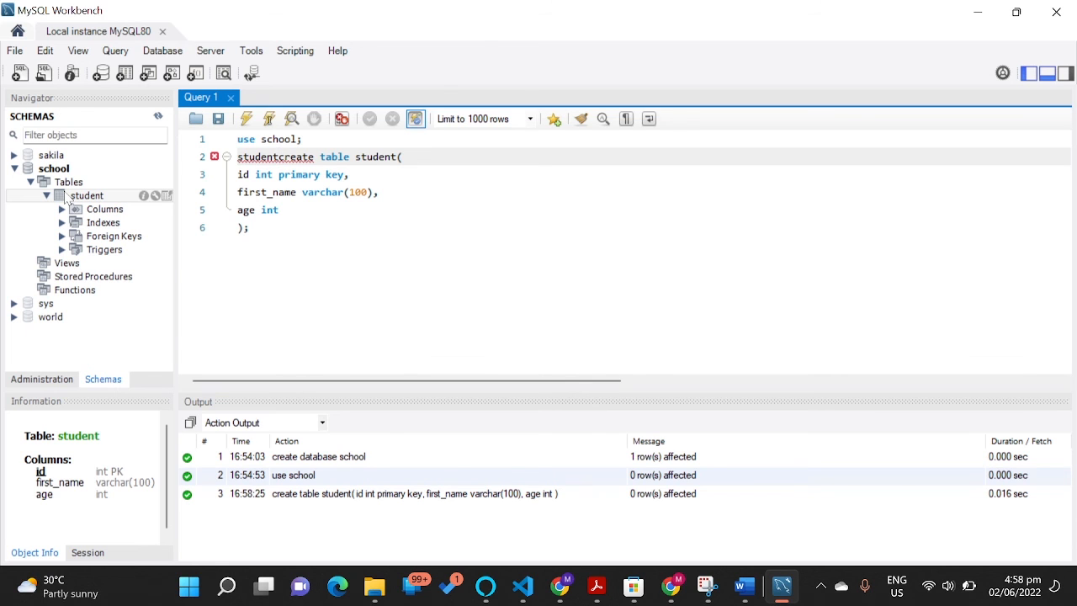
{"action": "right_click", "coordinate": [67, 197]}
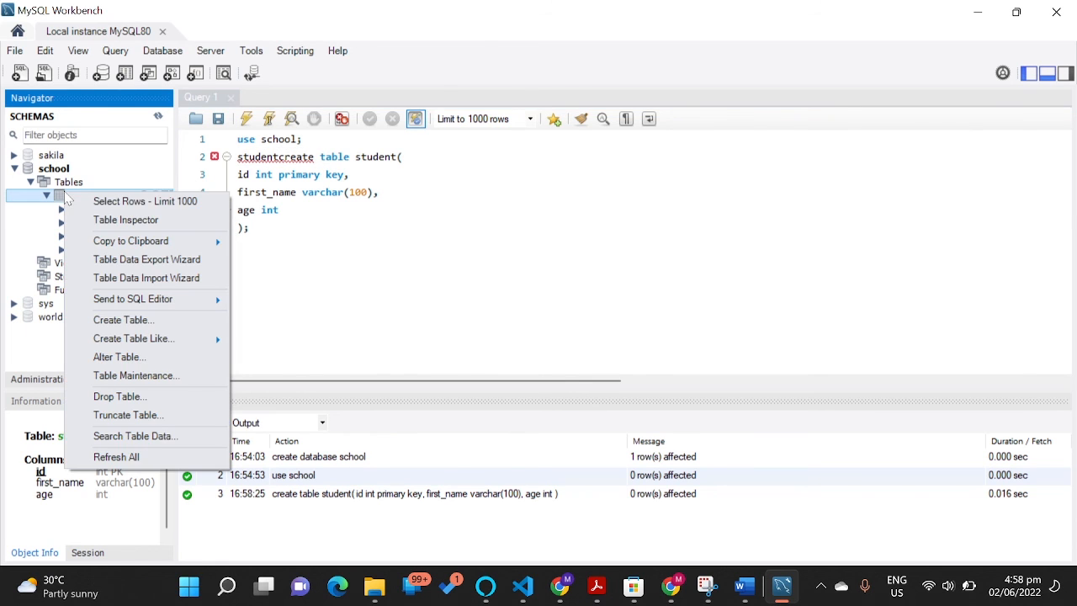
{"action": "left_click", "coordinate": [124, 202]}
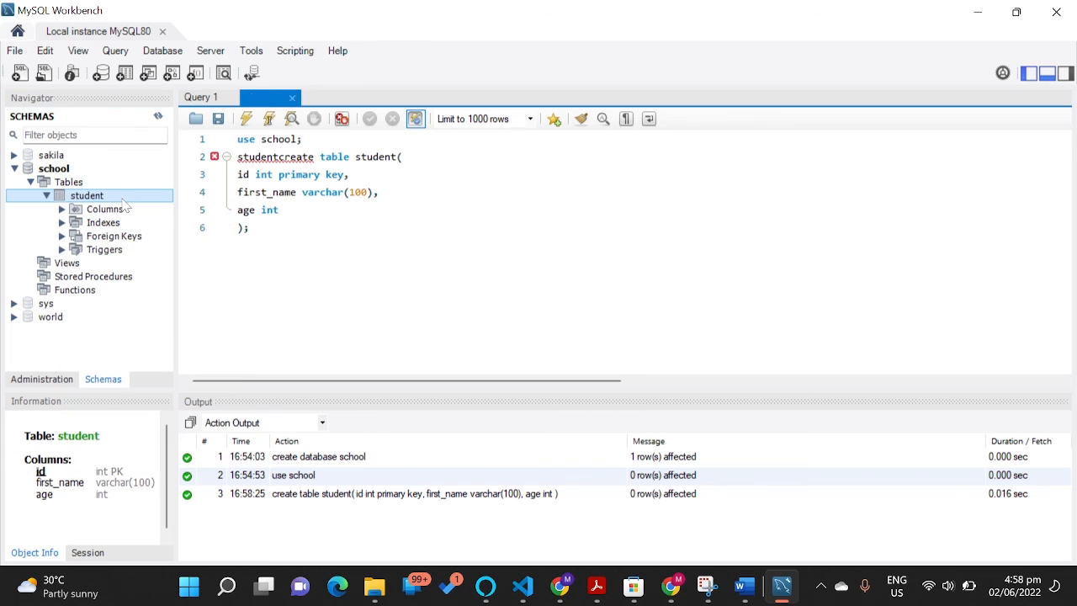